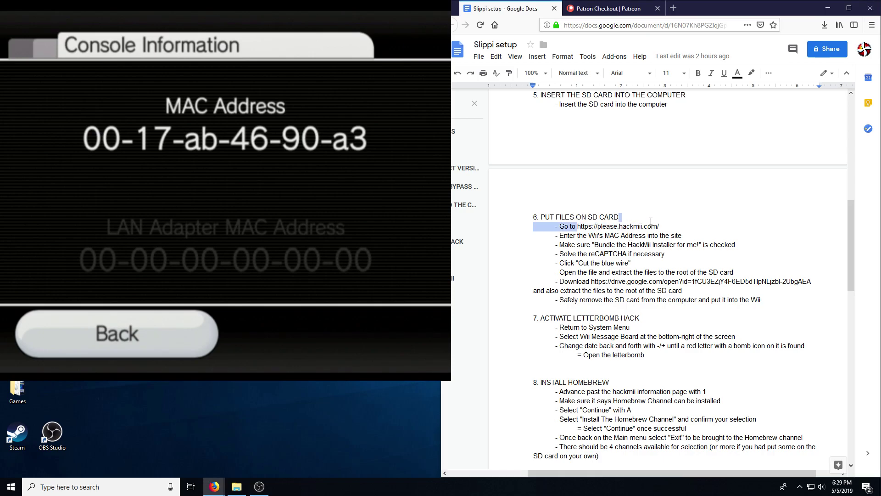
{"action": "left_click_drag", "start_coordinate": [662, 224], "coordinate": [660, 224]}
{"action": "key", "text": "ctrl+c"}
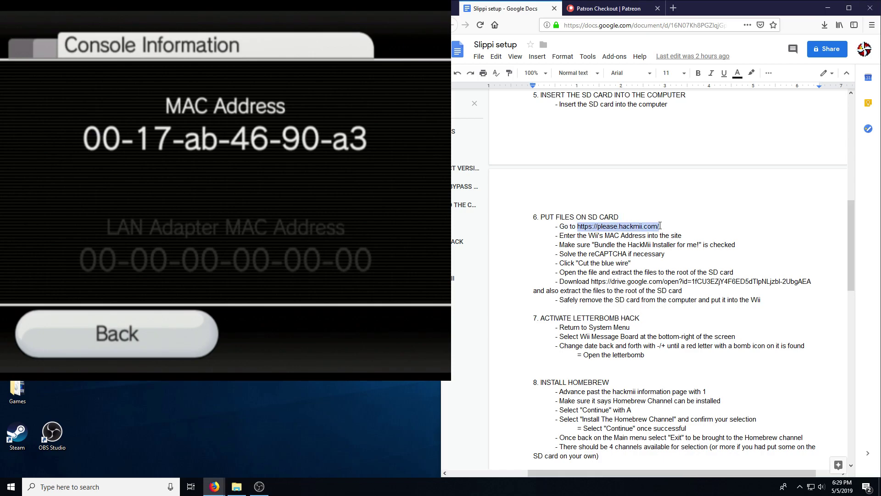
{"action": "scroll", "coordinate": [664, 235], "scroll_direction": "up", "scroll_amount": 4}
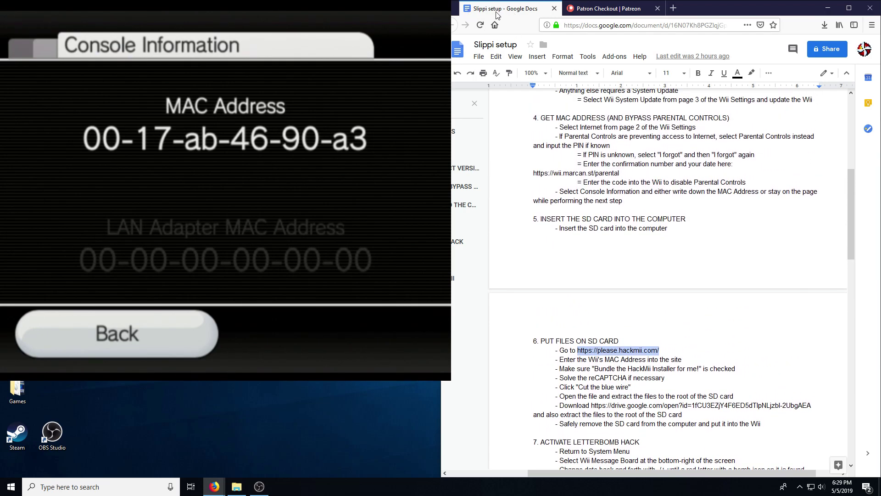
{"action": "scroll", "coordinate": [583, 198], "scroll_direction": "up", "scroll_amount": 3}
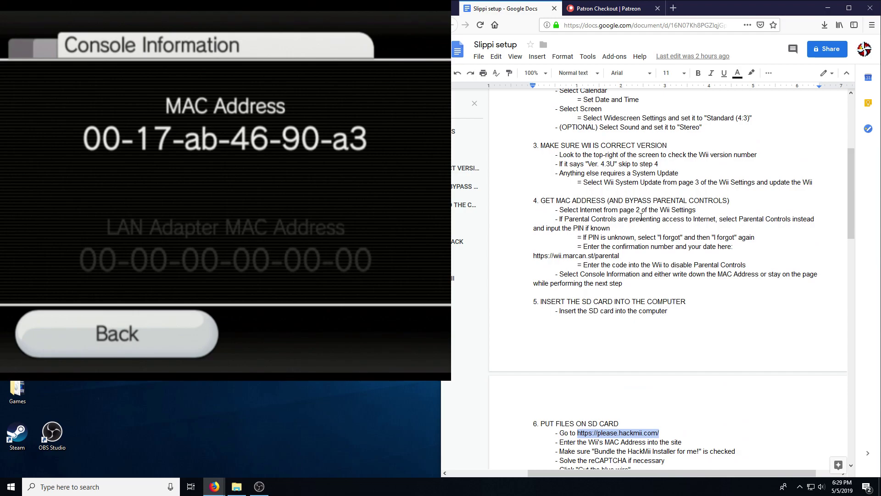
{"action": "scroll", "coordinate": [701, 133], "scroll_direction": "down", "scroll_amount": 1}
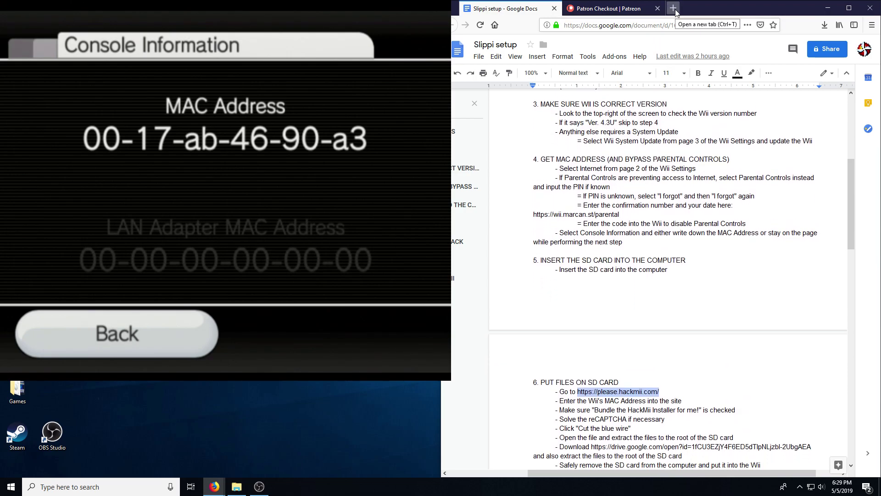
{"action": "left_click", "coordinate": [674, 8]}
{"action": "key", "text": "ctrl+v"}
Step: Load the LetterBomb site, move the File Explorer window into view and bring up USB Drive (E:) actions
{"action": "key", "text": "Return"}
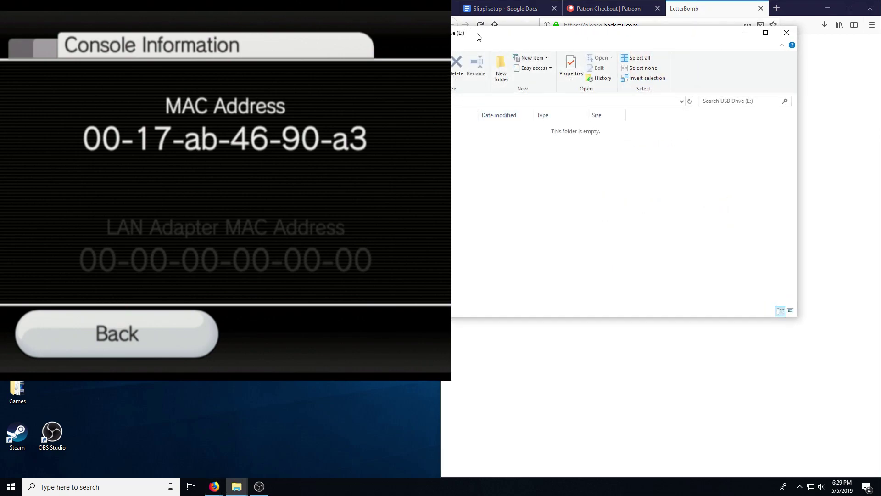
{"action": "left_click_drag", "start_coordinate": [479, 37], "coordinate": [639, 48]}
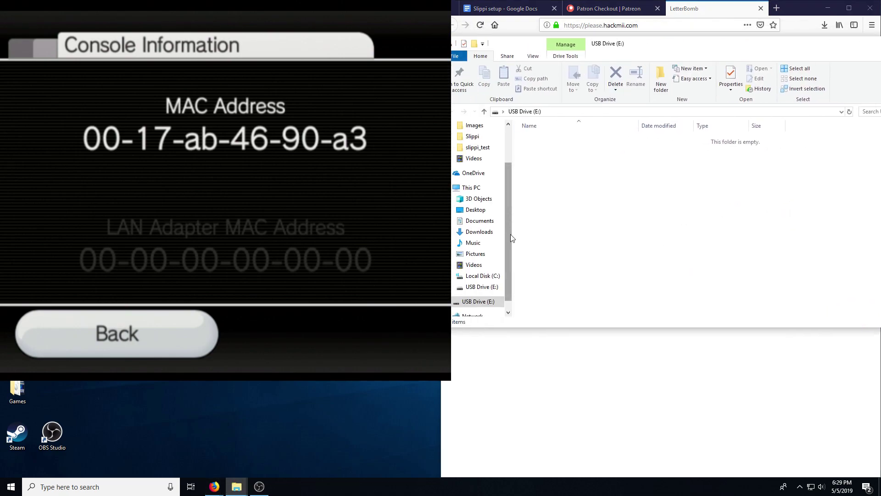
{"action": "left_click_drag", "start_coordinate": [511, 237], "coordinate": [507, 250]}
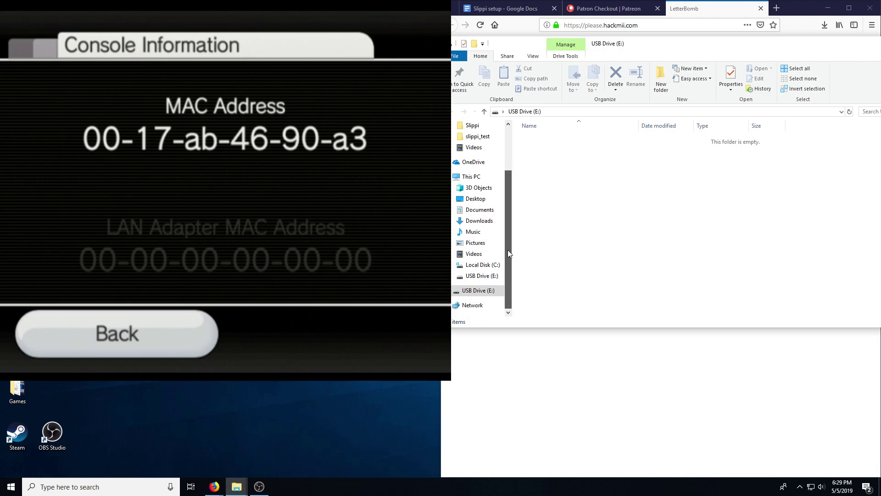
{"action": "right_click", "coordinate": [480, 295]}
Step: Format USB Drive (E:) as FAT32 with 64 KB allocation units, accepting the erase warning
{"action": "left_click", "coordinate": [501, 210]}
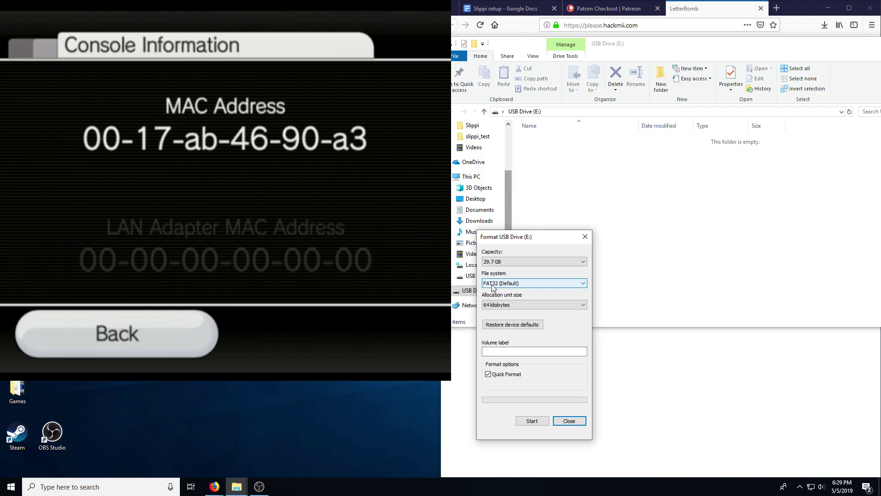
{"action": "left_click", "coordinate": [498, 304]}
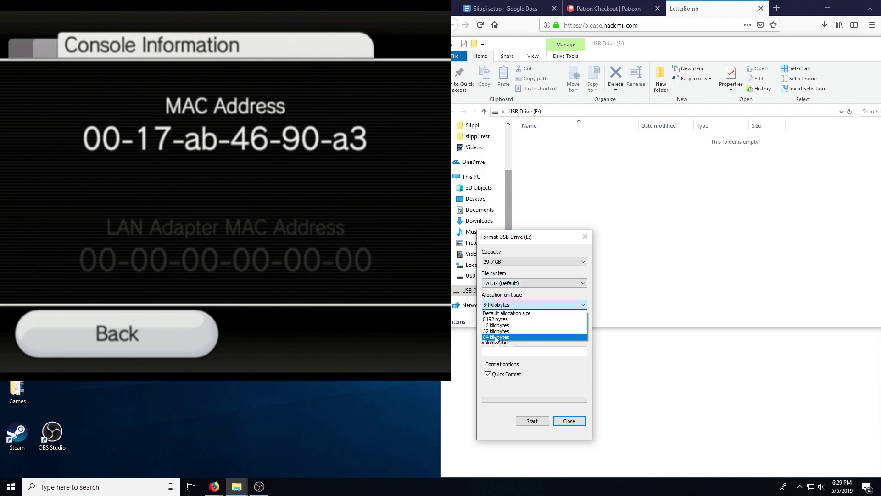
{"action": "left_click", "coordinate": [495, 339]}
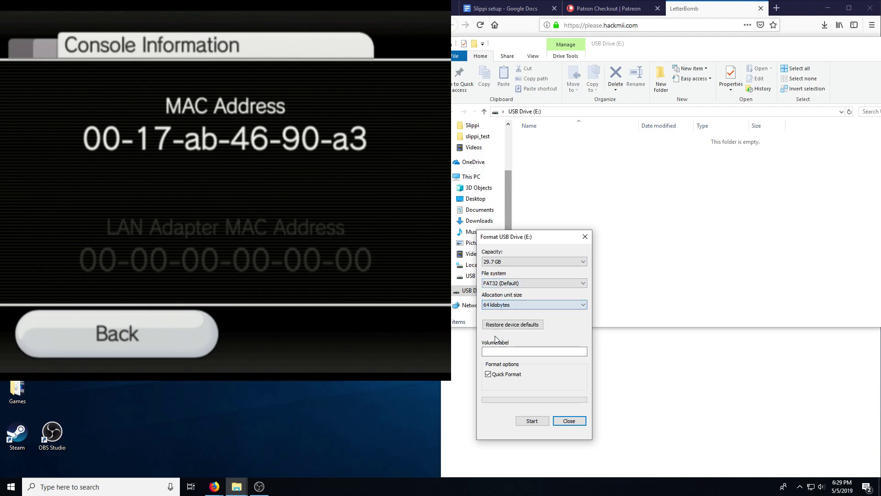
{"action": "left_click", "coordinate": [531, 421]}
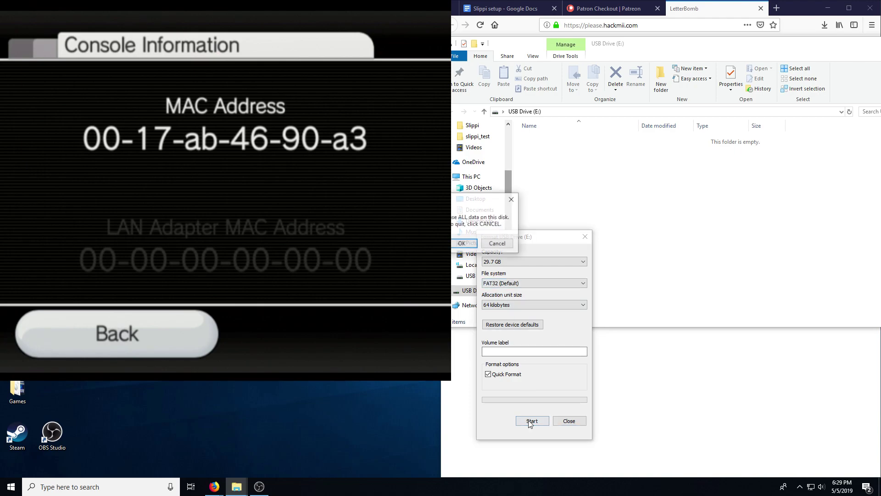
{"action": "left_click", "coordinate": [462, 244]}
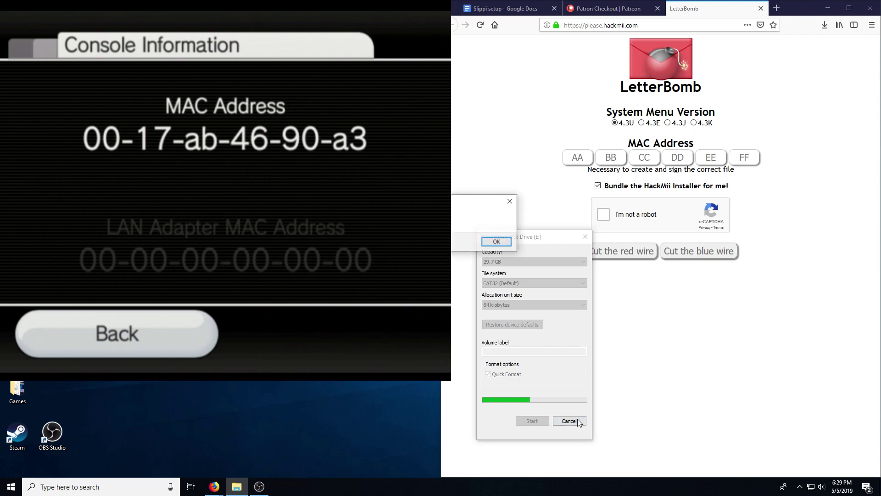
{"action": "left_click", "coordinate": [497, 242]}
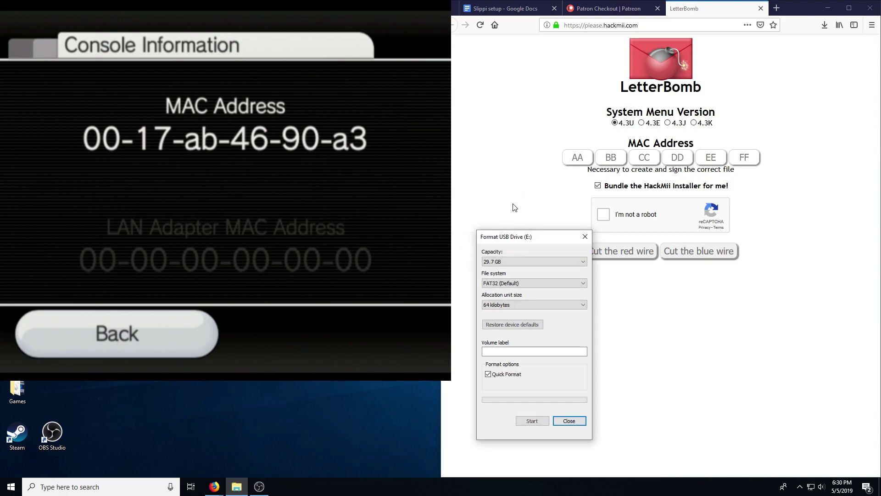
{"action": "left_click", "coordinate": [585, 237]}
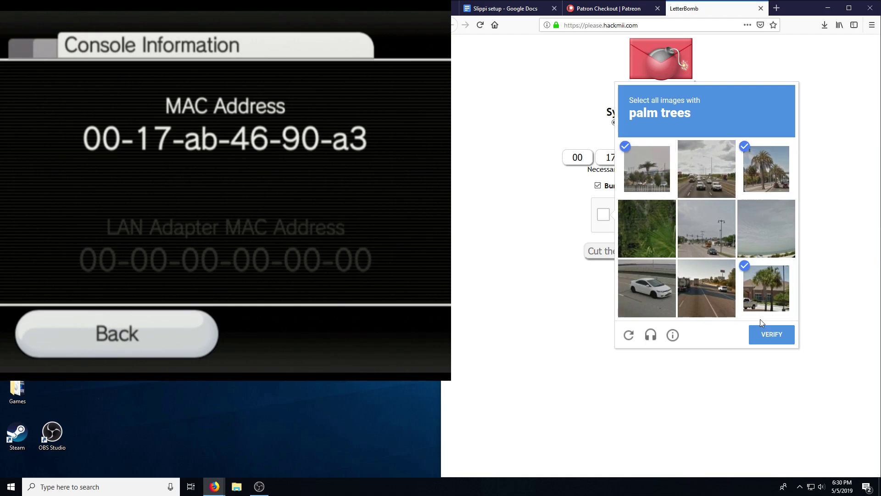
Step: Submit the palm-tree image selections to pass the reCAPTCHA on LetterBomb
{"action": "left_click", "coordinate": [771, 335]}
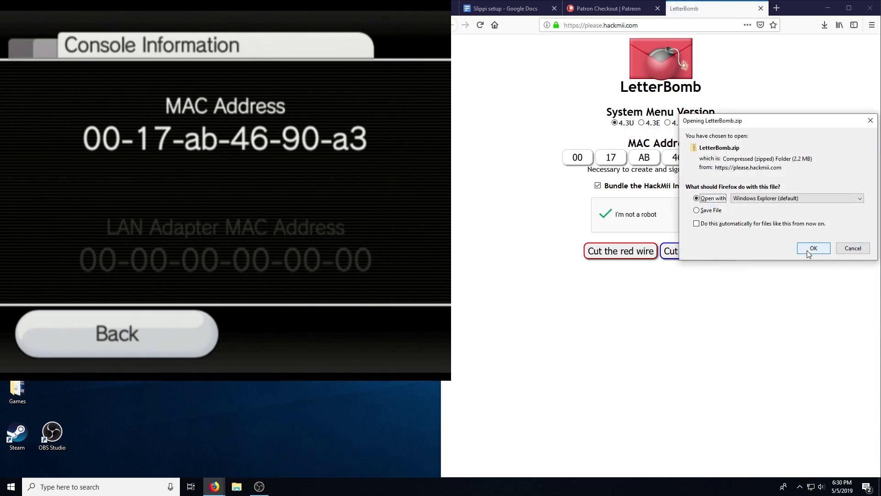
Step: Open LetterBomb.zip and extract its files to the root of USB Drive (E:)
{"action": "left_click", "coordinate": [813, 248]}
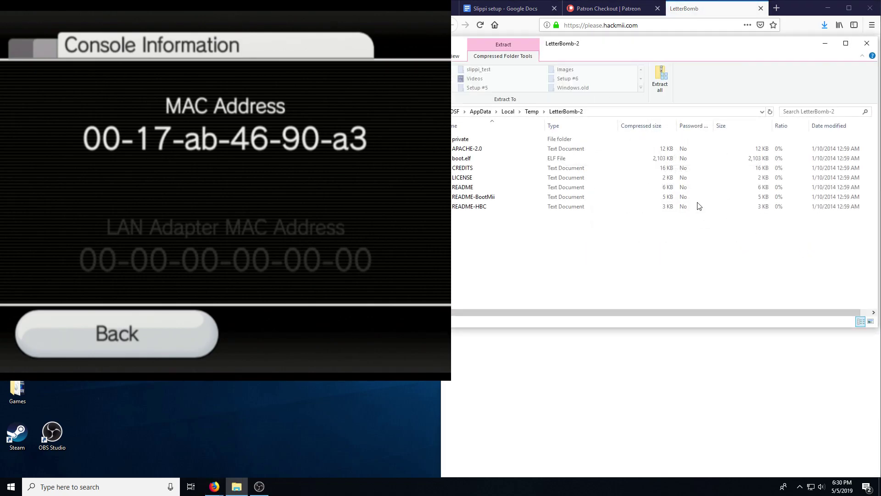
{"action": "left_click_drag", "start_coordinate": [617, 47], "coordinate": [716, 53]}
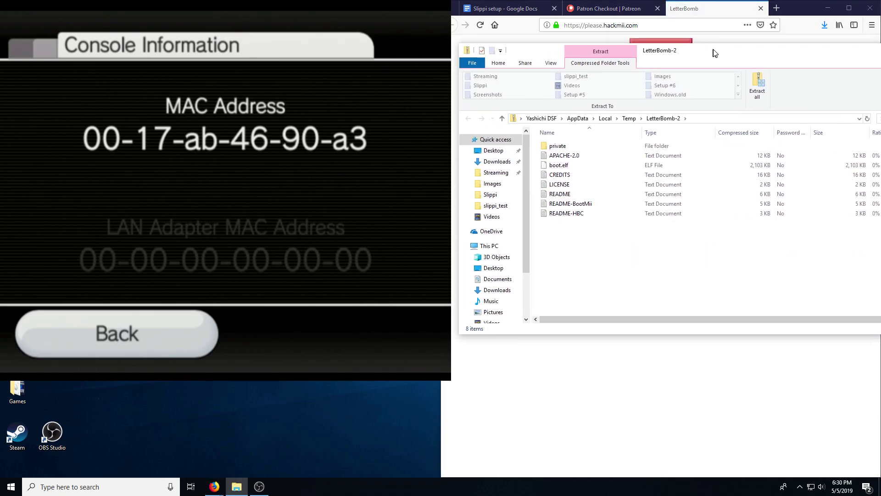
{"action": "right_click", "coordinate": [630, 262]}
{"action": "left_click", "coordinate": [661, 337]}
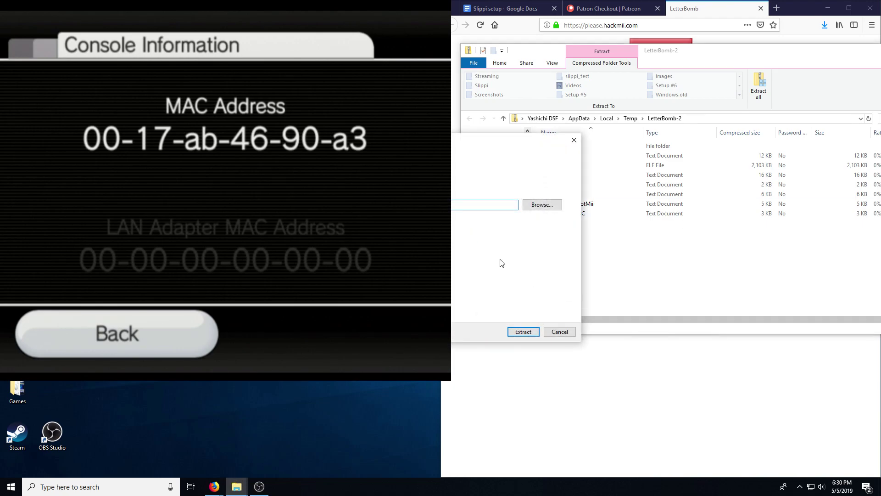
{"action": "left_click", "coordinate": [548, 205]}
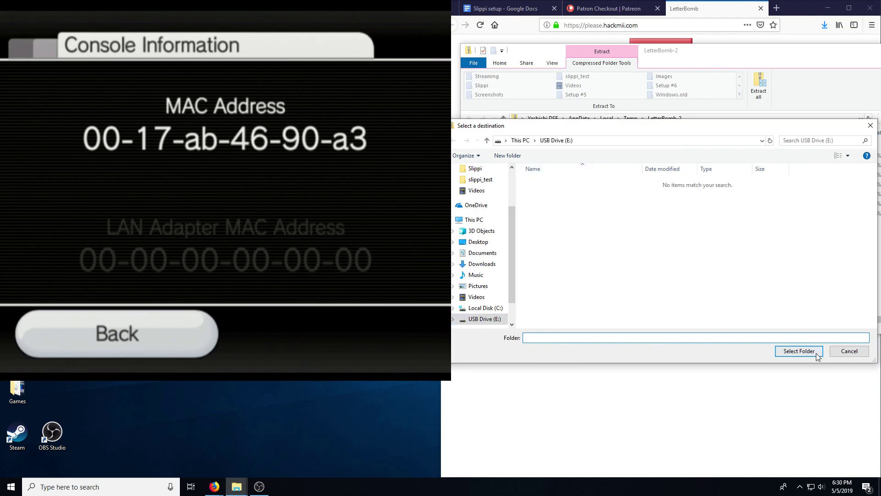
{"action": "left_click", "coordinate": [799, 351]}
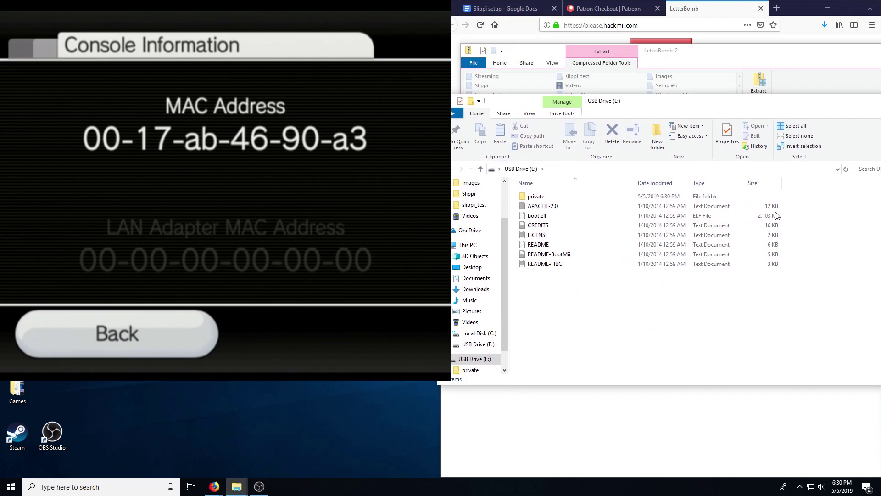
{"action": "left_click", "coordinate": [668, 423]}
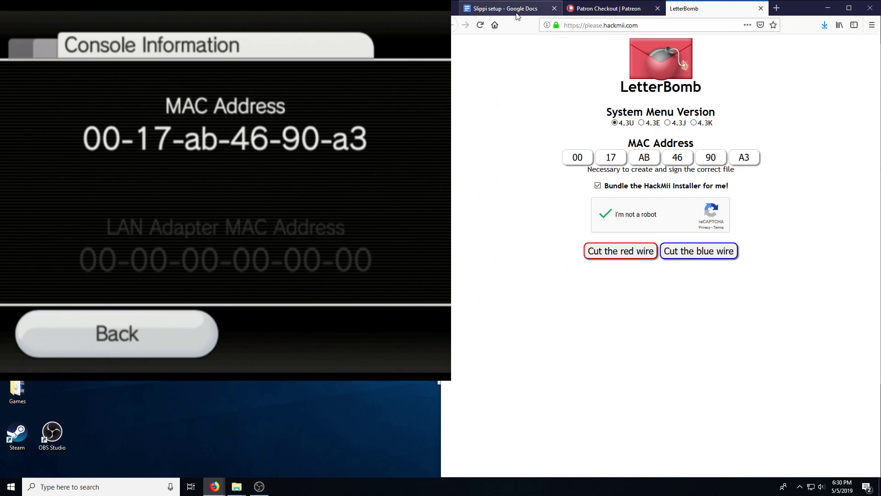
Step: Open the guide's Google Drive link for the Slippi SD card files in a new tab
{"action": "left_click", "coordinate": [517, 16]}
{"action": "scroll", "coordinate": [575, 338], "scroll_direction": "down", "scroll_amount": 1}
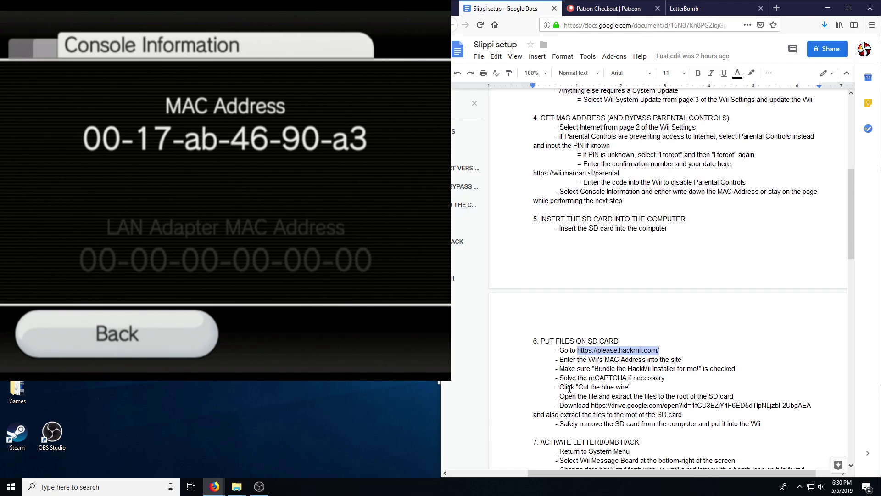
{"action": "left_click_drag", "start_coordinate": [612, 407], "coordinate": [775, 406]}
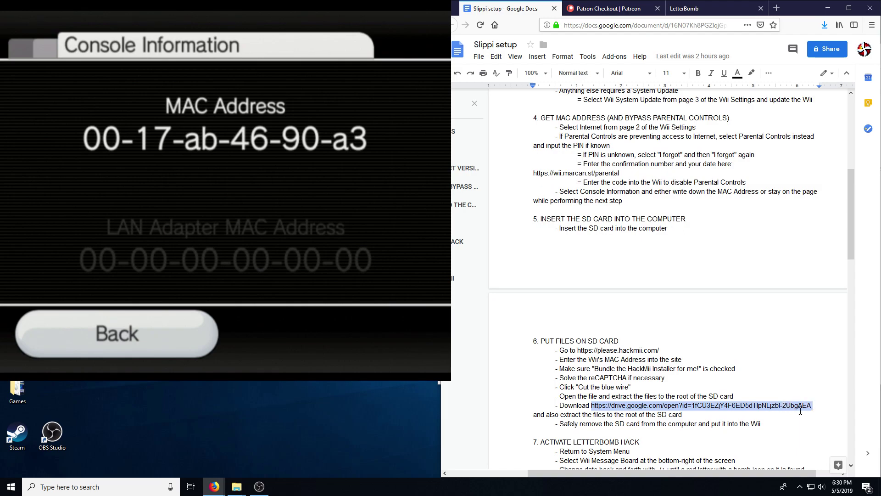
{"action": "left_click", "coordinate": [777, 9]}
{"action": "key", "text": "Return"}
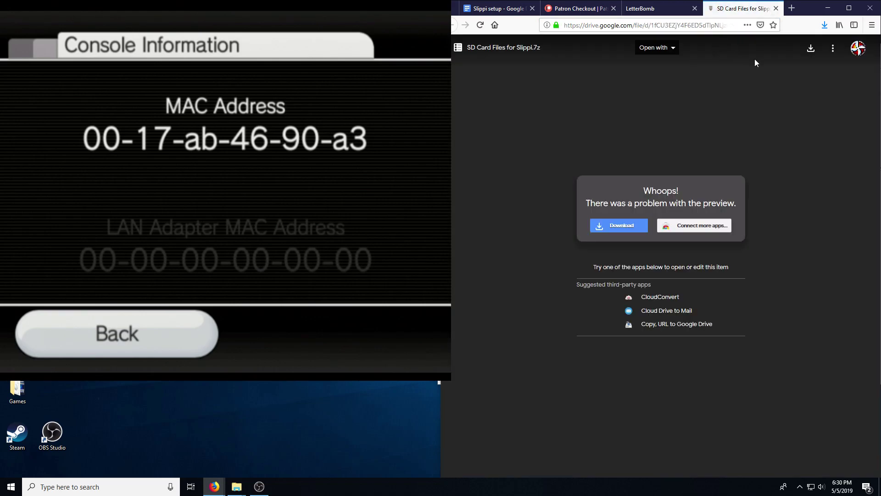
Step: Download SD Card Files for Slippi.7z despite the virus-scan warning, set to open with 7-Zip
{"action": "left_click", "coordinate": [615, 228]}
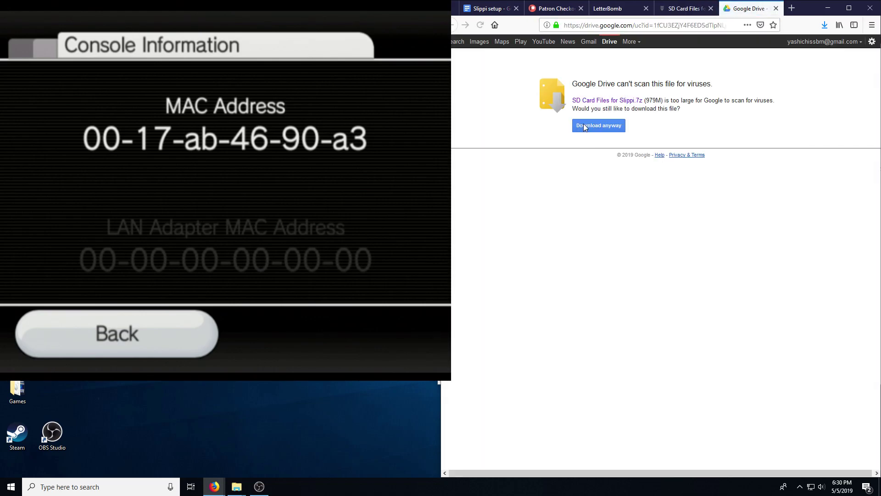
{"action": "left_click", "coordinate": [597, 125]}
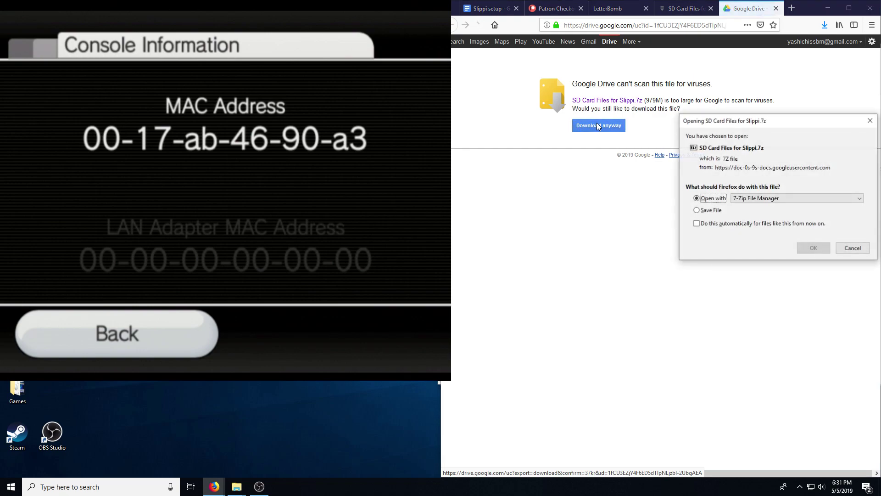
{"action": "left_click", "coordinate": [756, 243]}
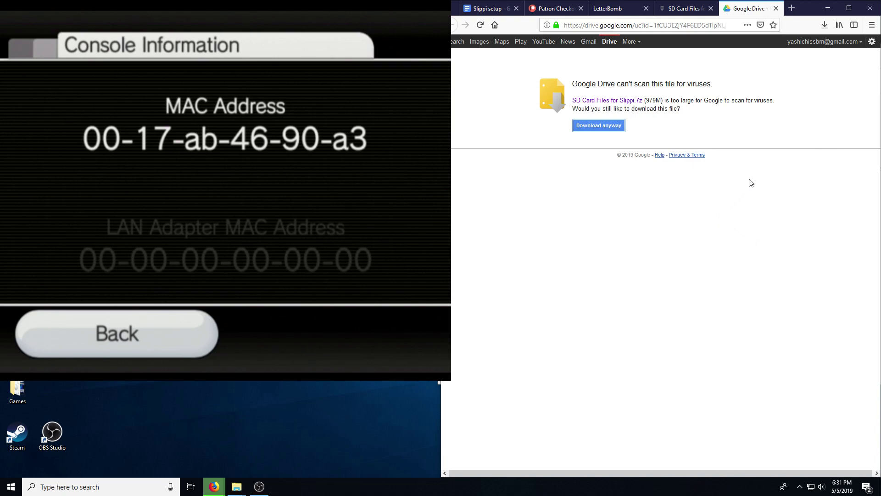
{"action": "left_click", "coordinate": [825, 25]}
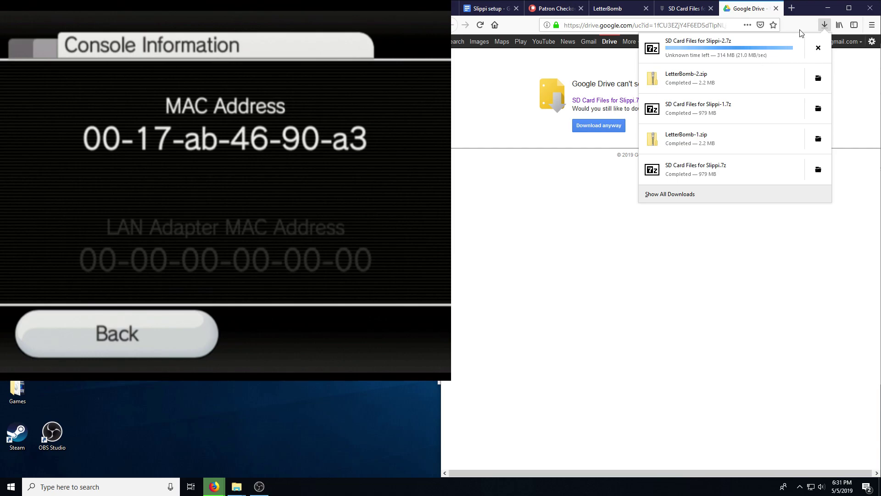
{"action": "left_click", "coordinate": [763, 55]}
{"action": "left_click", "coordinate": [554, 10]}
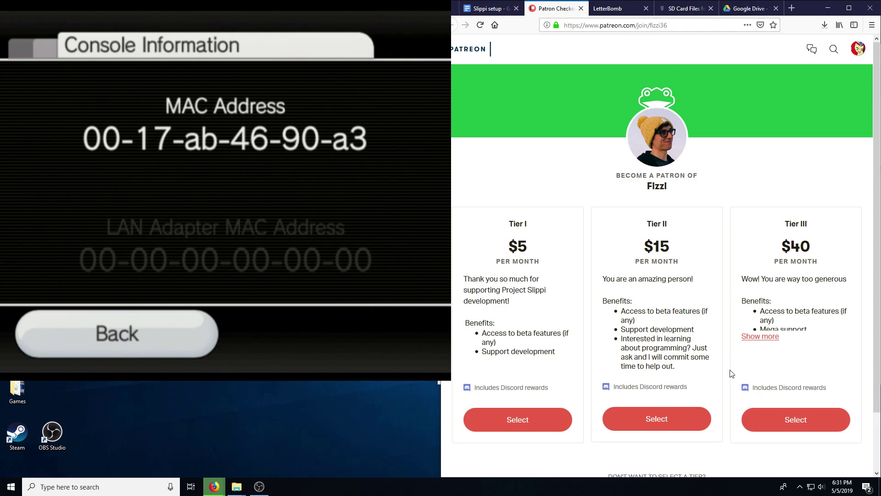
Step: Scroll through the Project Slippi Patreon tiers, then check the Slippi archive download progress
{"action": "scroll", "coordinate": [732, 372], "scroll_direction": "down", "scroll_amount": 2}
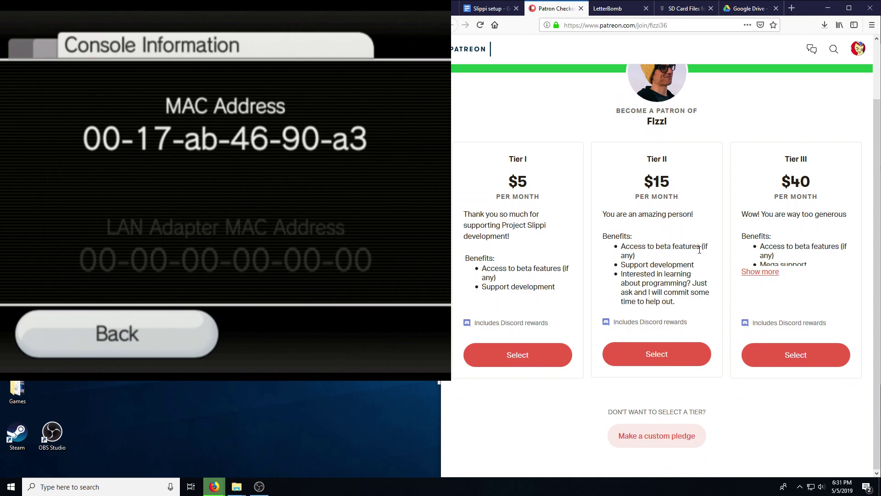
{"action": "scroll", "coordinate": [725, 321], "scroll_direction": "up", "scroll_amount": 2}
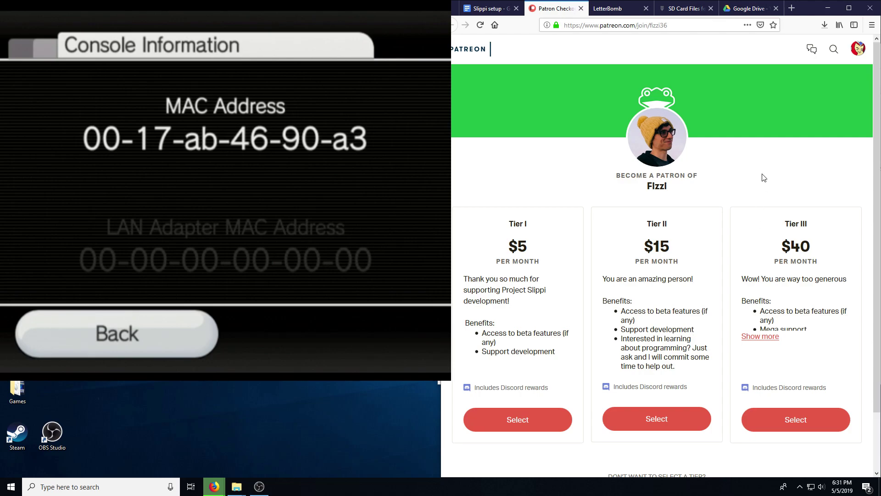
{"action": "scroll", "coordinate": [764, 174], "scroll_direction": "down", "scroll_amount": 2}
{"action": "scroll", "coordinate": [764, 170], "scroll_direction": "up", "scroll_amount": 2}
{"action": "left_click", "coordinate": [739, 10]}
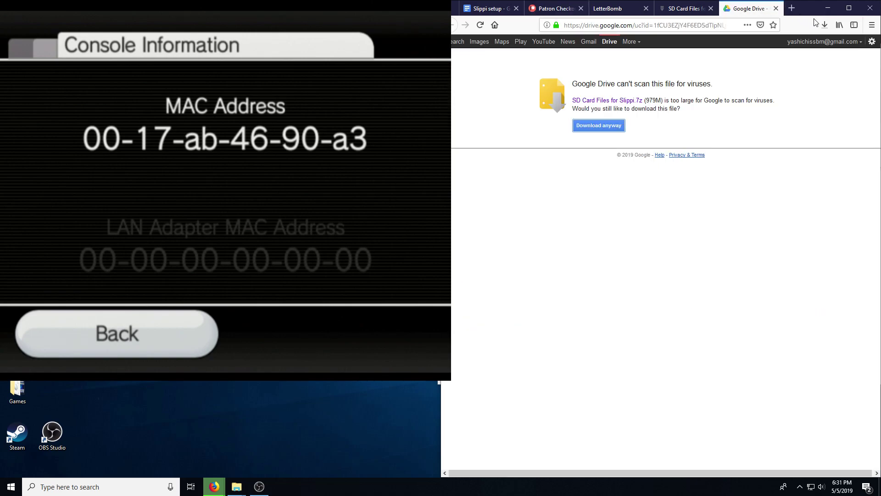
{"action": "left_click", "coordinate": [826, 26]}
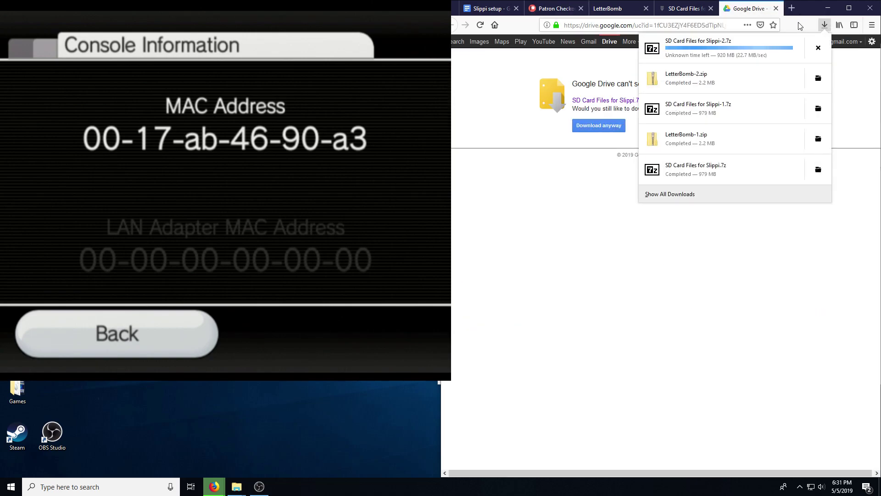
Step: Open SD Card Files for Slippi-2.7z in 7-Zip and begin copying its folder contents
{"action": "left_click", "coordinate": [754, 42]}
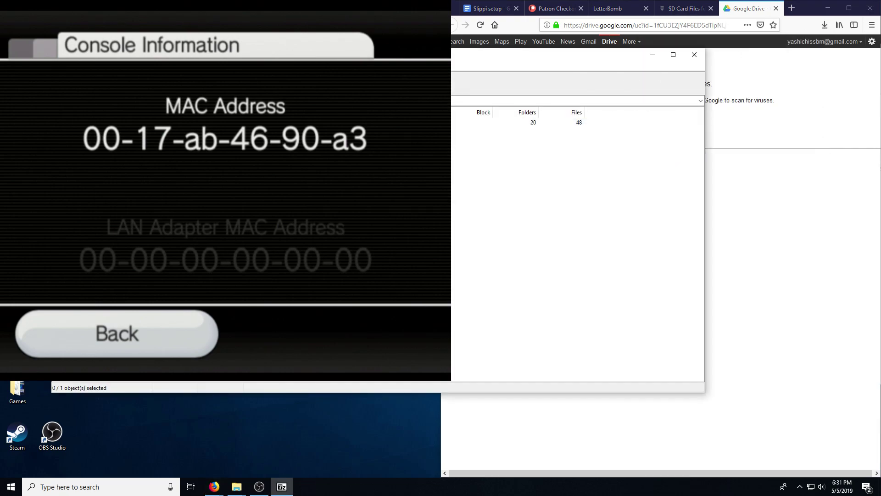
{"action": "double_click", "coordinate": [473, 136]}
{"action": "right_click", "coordinate": [505, 251]}
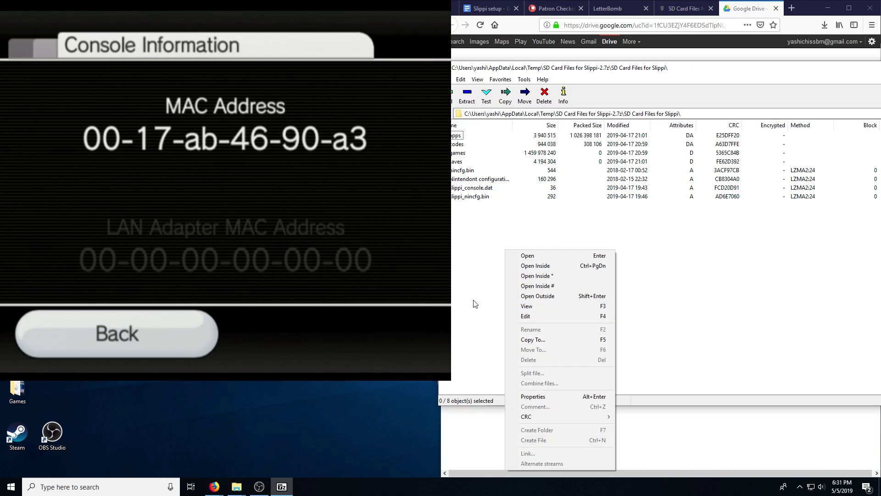
{"action": "left_click", "coordinate": [472, 268]}
{"action": "left_click", "coordinate": [466, 95]}
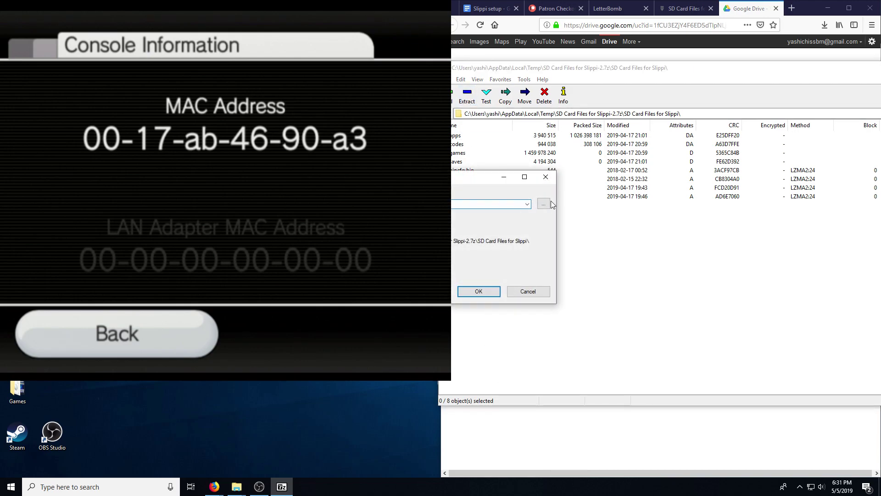
Step: Choose USB Drive (E:) as the copy destination and start extracting the files there
{"action": "left_click", "coordinate": [764, 190]}
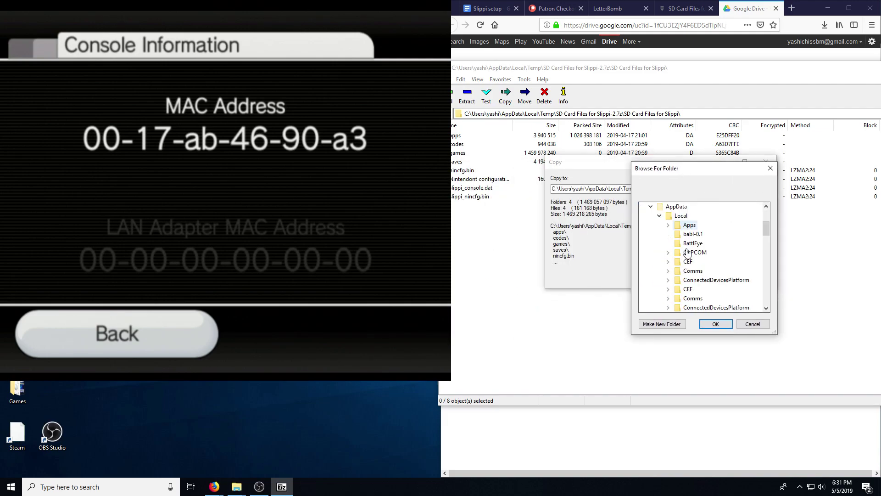
{"action": "scroll", "coordinate": [687, 252], "scroll_direction": "up", "scroll_amount": 5}
{"action": "left_click", "coordinate": [642, 224]}
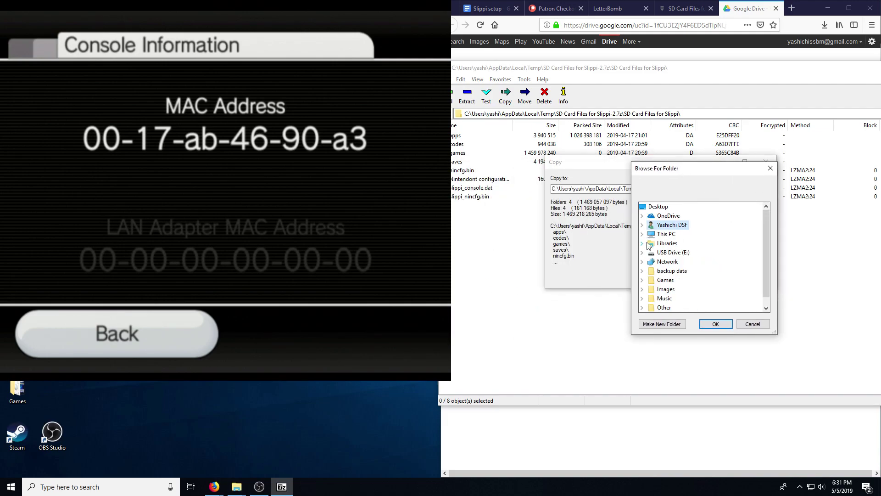
{"action": "double_click", "coordinate": [673, 252]}
{"action": "left_click", "coordinate": [713, 324]}
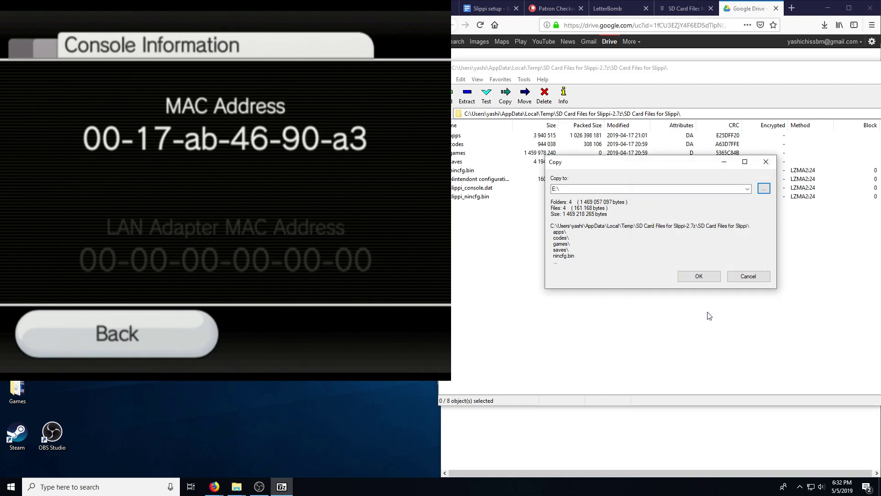
{"action": "left_click", "coordinate": [699, 277]}
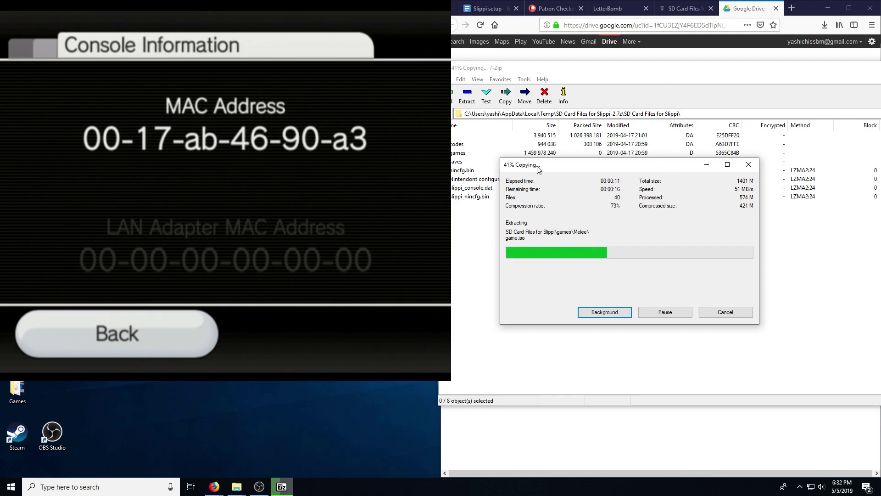
Step: Browse the Patreon tier page during the copy, then return to 7-Zip to check its progress
{"action": "left_click", "coordinate": [557, 10]}
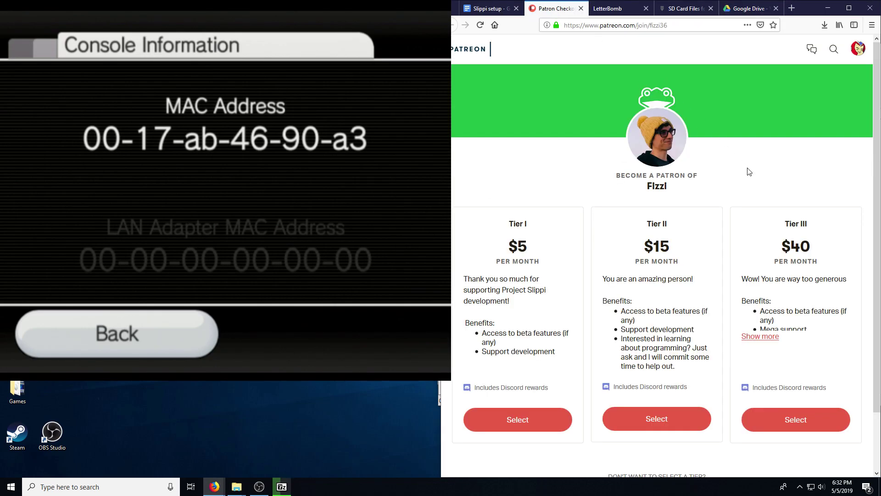
{"action": "scroll", "coordinate": [743, 175], "scroll_direction": "down", "scroll_amount": 2}
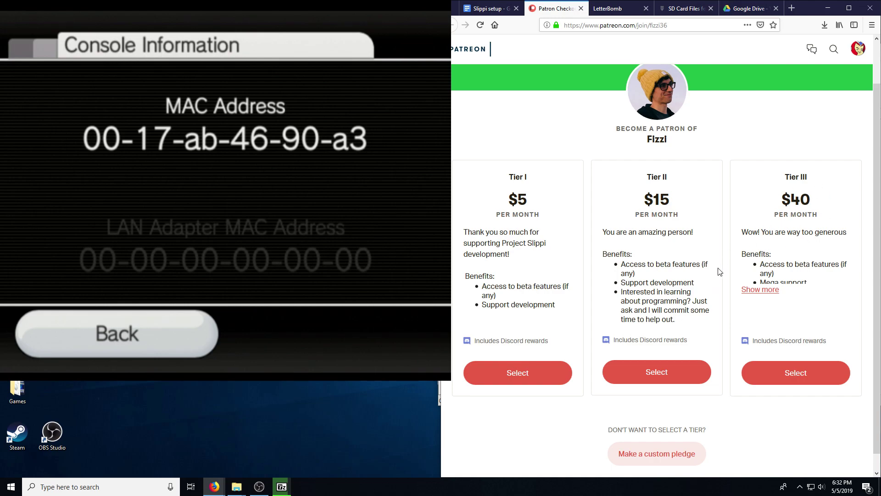
{"action": "mouse_move", "coordinate": [281, 486]}
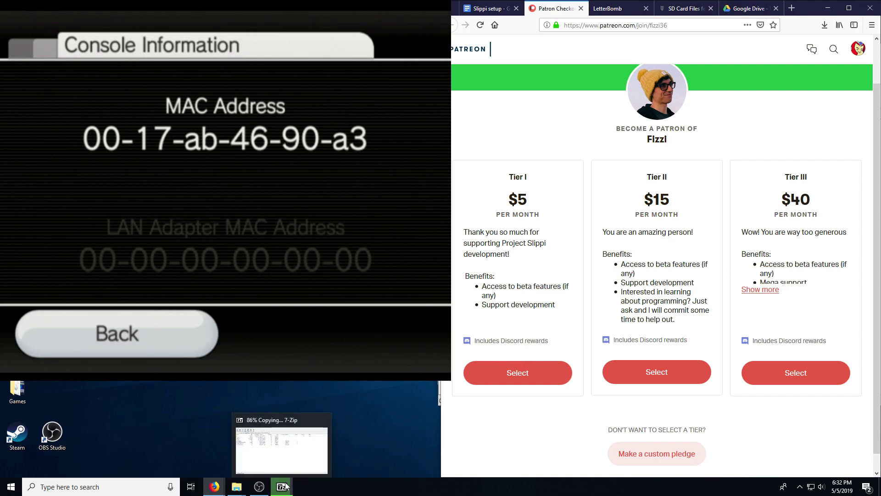
{"action": "left_click", "coordinate": [289, 457]}
{"action": "left_click", "coordinate": [291, 457]}
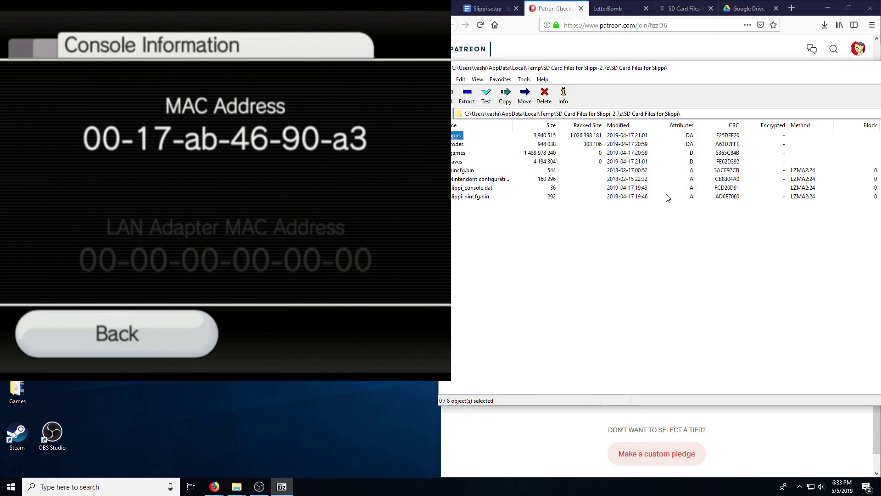
Step: Close 7-Zip File Manager and eject the USB mass storage device from the notification area
{"action": "left_click_drag", "start_coordinate": [692, 69], "coordinate": [459, 79]}
{"action": "left_click", "coordinate": [821, 76]}
{"action": "left_click", "coordinate": [799, 488]}
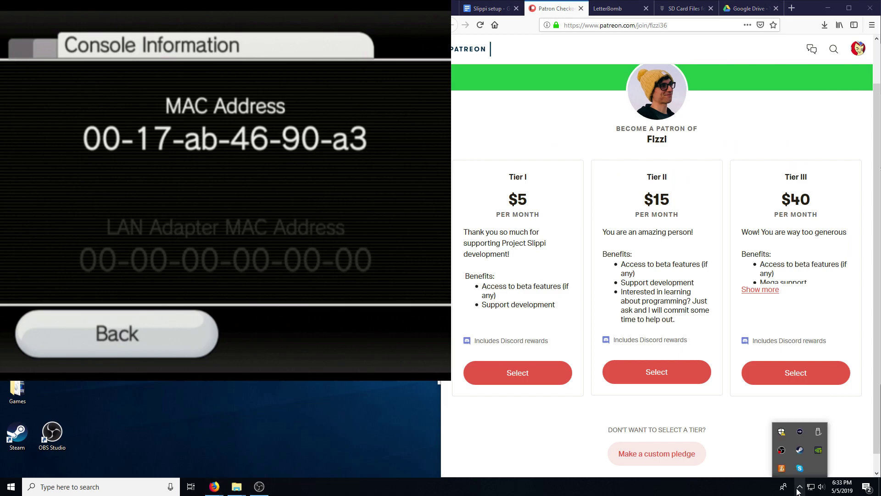
{"action": "left_click", "coordinate": [821, 432]}
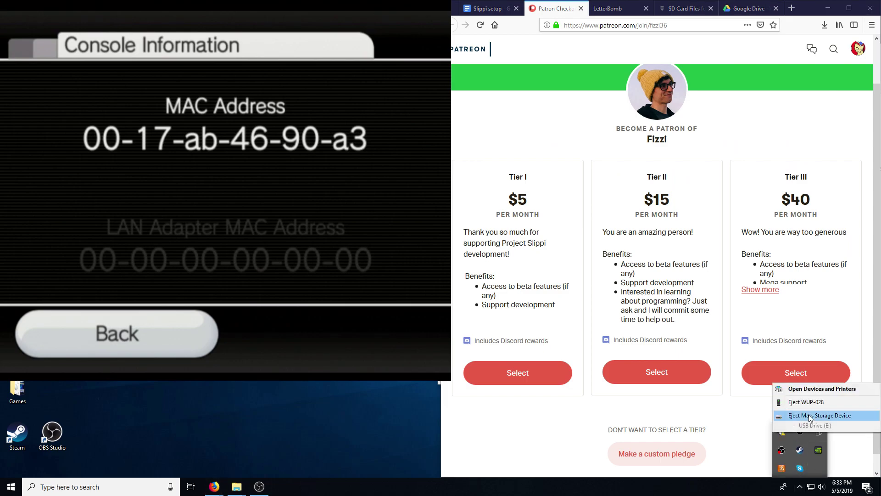
{"action": "left_click", "coordinate": [810, 416]}
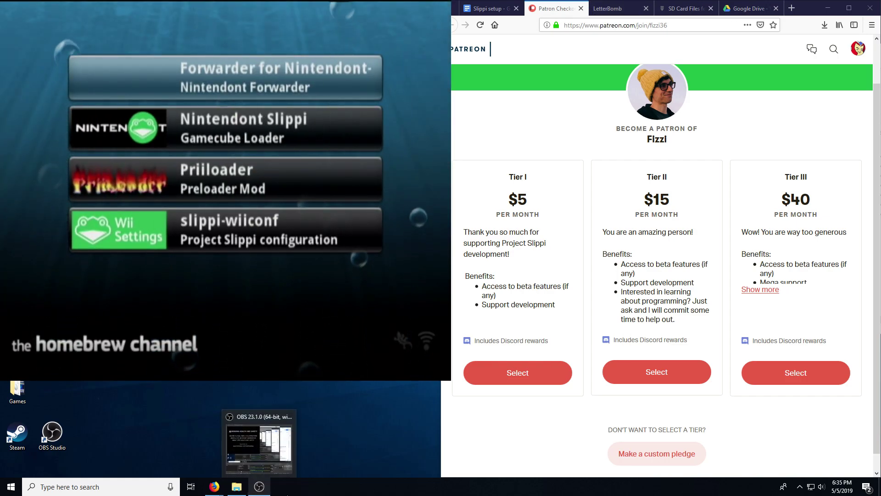
{"action": "left_click", "coordinate": [261, 488]}
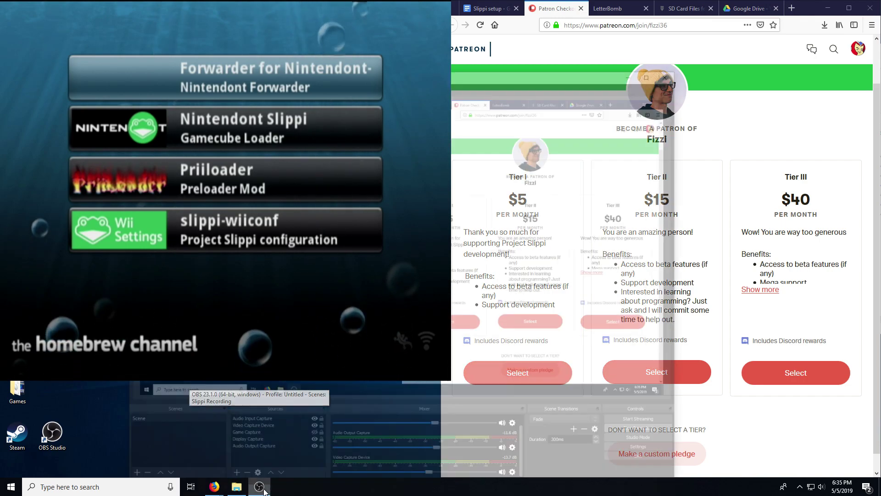
{"action": "left_click", "coordinate": [677, 8]}
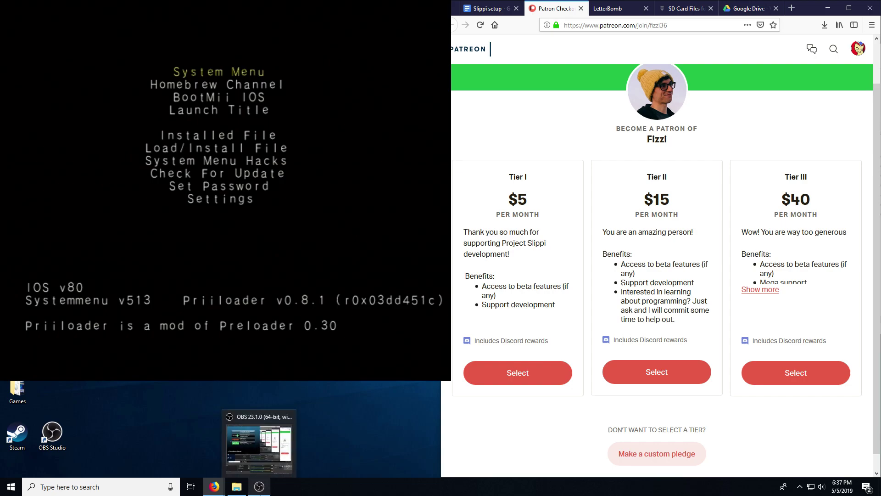
Step: Bring OBS Studio back to the front while the Wii feed shows the Priiloader v0.8.1 menu
{"action": "left_click", "coordinate": [259, 487]}
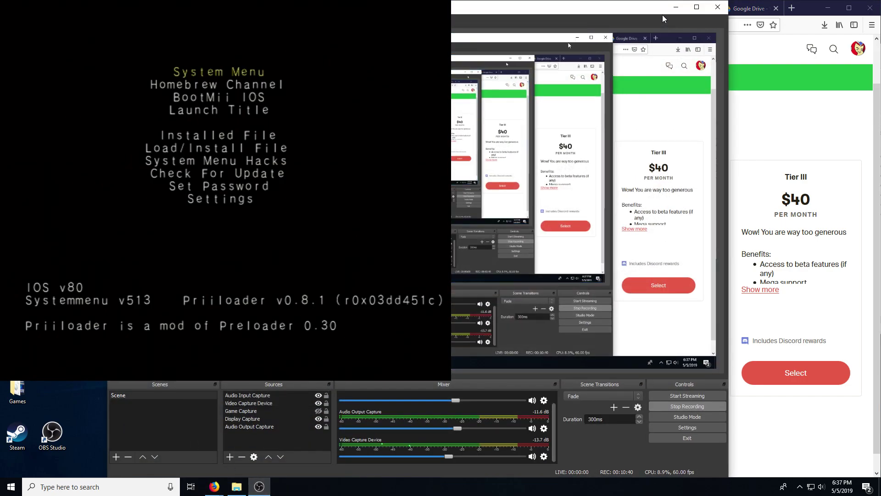
{"action": "left_click", "coordinate": [675, 7]}
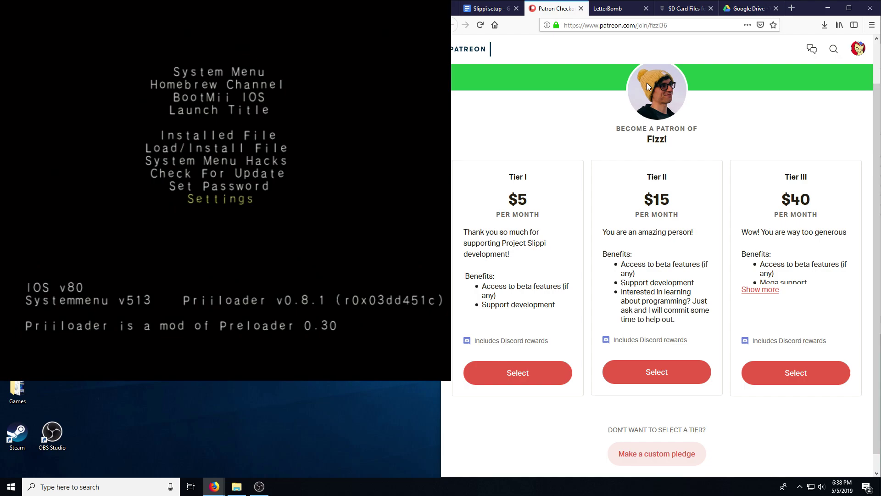
Step: Show OBS while Nintendont-Slippi v1.8 boots, then minimize it to reveal the Patreon page
{"action": "mouse_move", "coordinate": [250, 492]}
{"action": "left_click", "coordinate": [261, 441]}
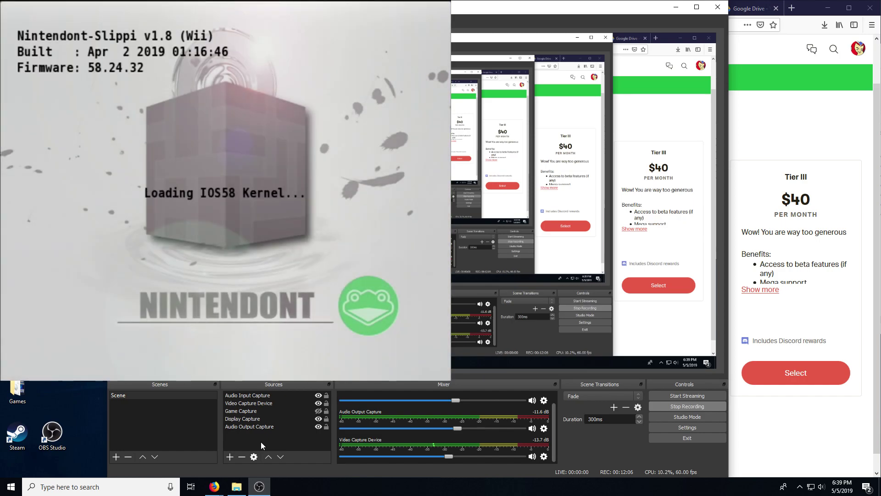
{"action": "left_click", "coordinate": [675, 7]}
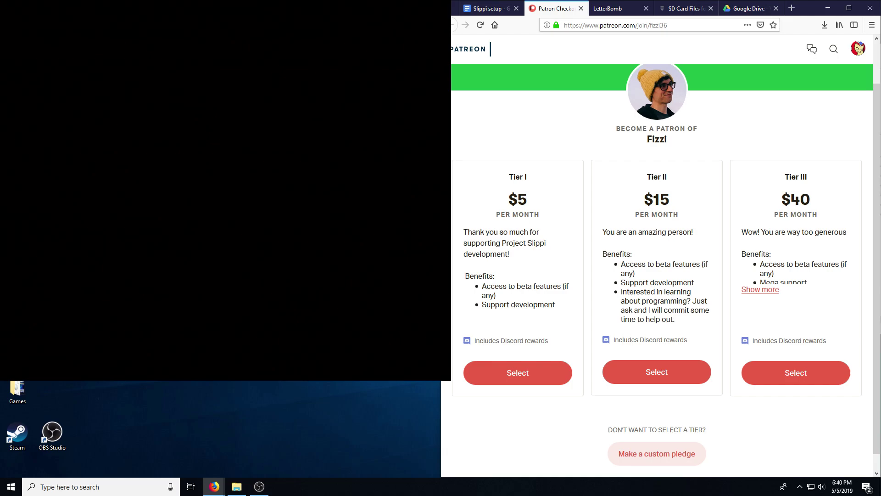
Step: Restore OBS over the browser while Nintendont-Slippi loads the IOS58 kernel
{"action": "mouse_move", "coordinate": [260, 485]}
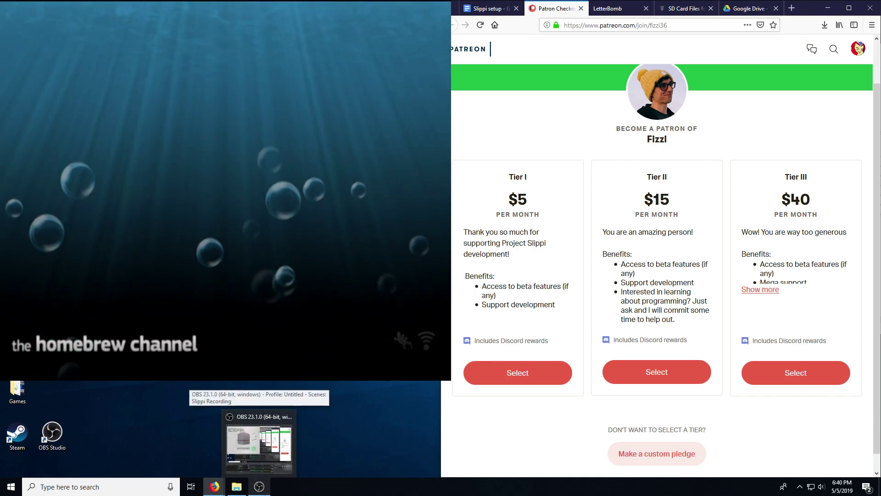
{"action": "left_click", "coordinate": [260, 447]}
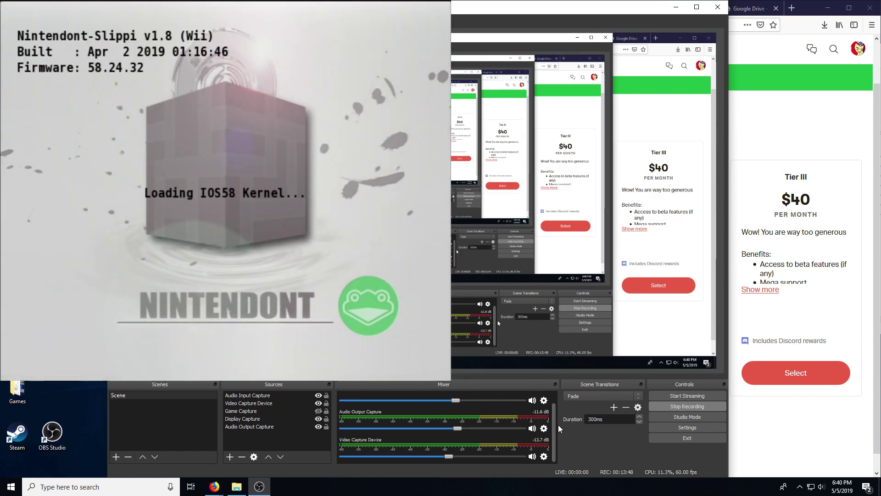
{"action": "left_click_drag", "start_coordinate": [552, 434], "coordinate": [552, 411]}
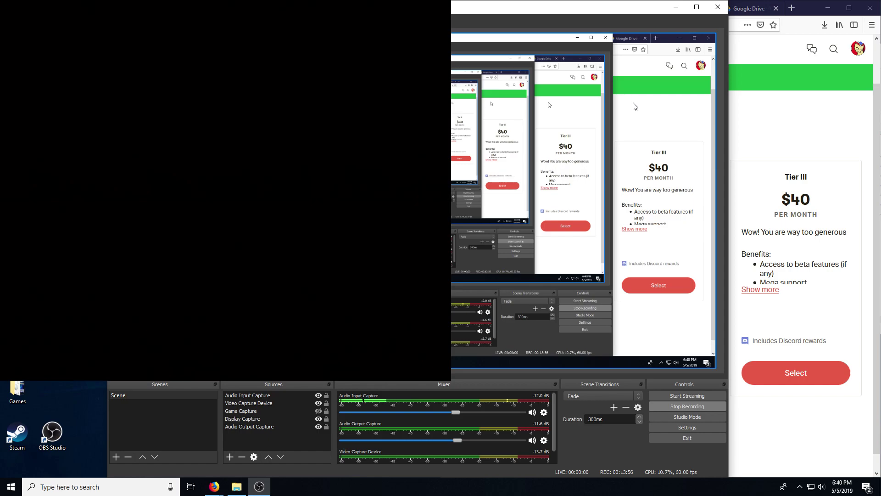
Step: Minimize OBS so the browser shows beside the Marth vs CPU Link Melee match
{"action": "left_click", "coordinate": [677, 8]}
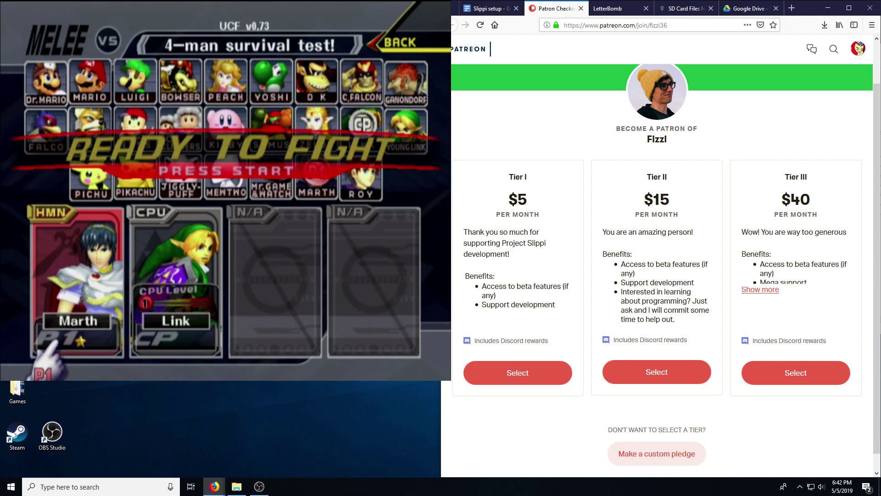
Step: Open the USB drive's Slippi folder and select the replay Game_20190505T184135
{"action": "key", "text": "alt+Tab"}
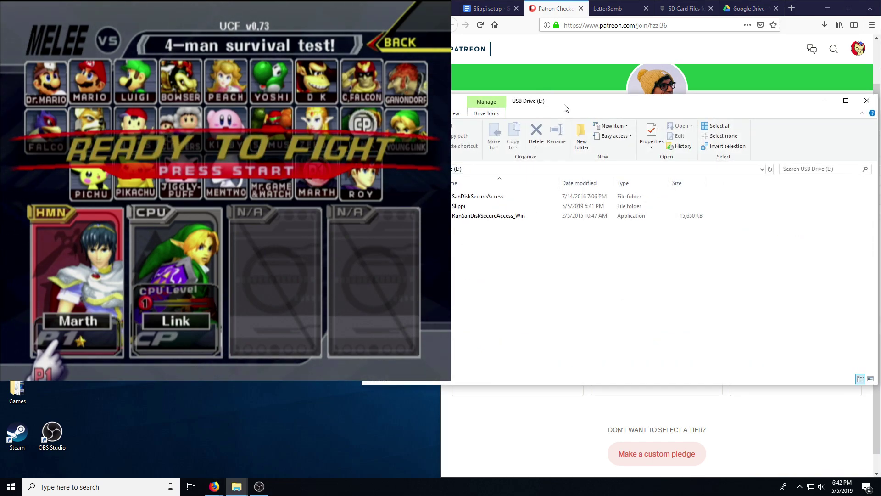
{"action": "left_click_drag", "start_coordinate": [546, 96], "coordinate": [601, 89]}
{"action": "double_click", "coordinate": [529, 202]}
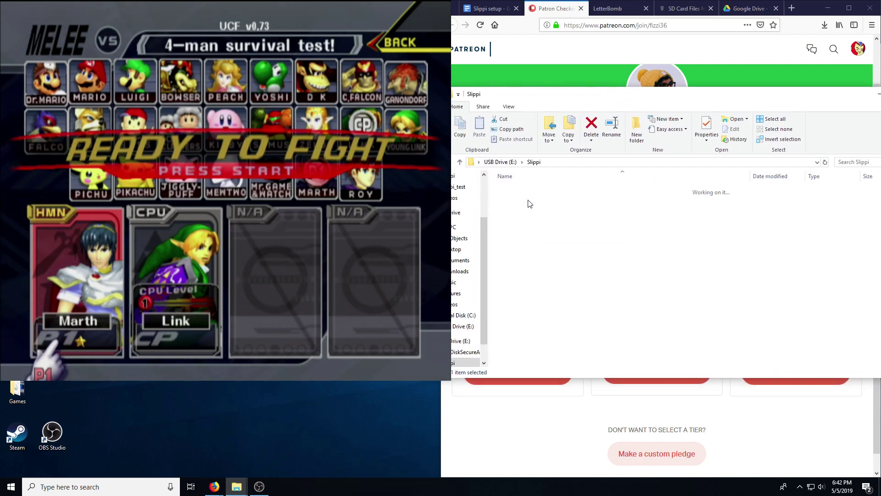
{"action": "left_click", "coordinate": [531, 191]}
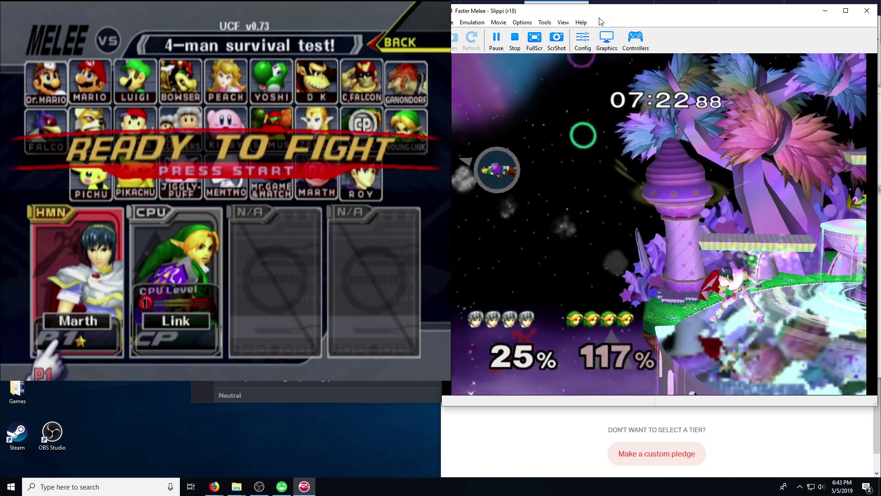
Step: Scroll through the Fountain of Dreams game stats and select the 302.3 Actions/Minute value
{"action": "key", "text": "alt+Tab"}
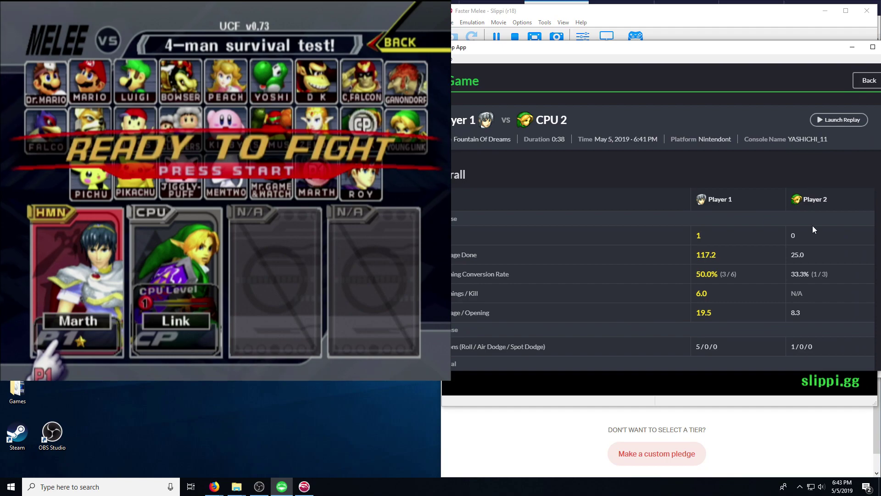
{"action": "scroll", "coordinate": [795, 190], "scroll_direction": "down", "scroll_amount": 3}
{"action": "scroll", "coordinate": [789, 201], "scroll_direction": "down", "scroll_amount": 3}
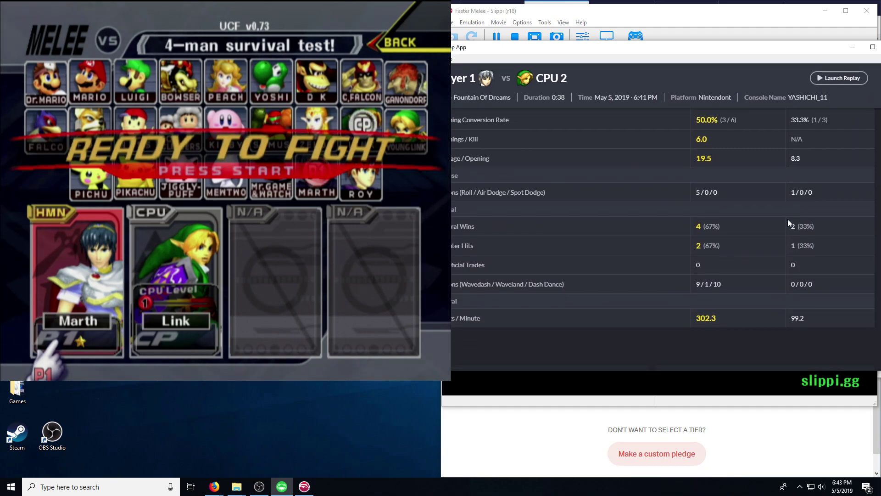
{"action": "scroll", "coordinate": [737, 261], "scroll_direction": "down", "scroll_amount": 4}
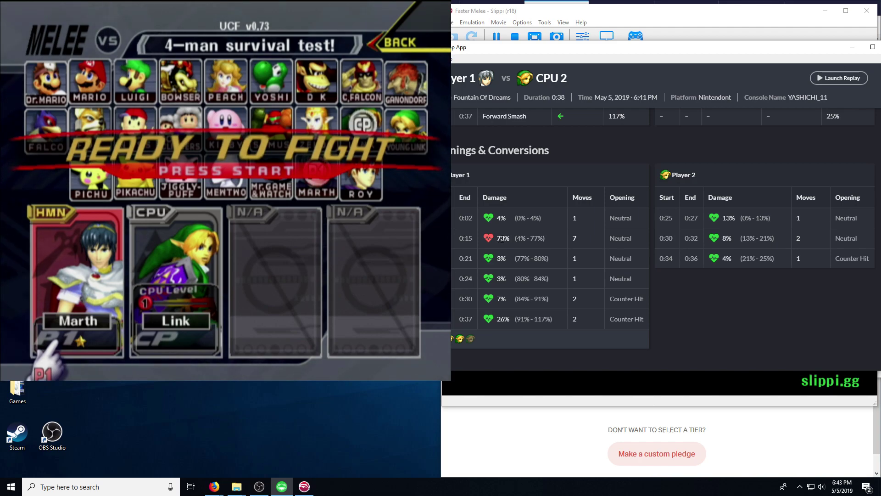
{"action": "scroll", "coordinate": [691, 329], "scroll_direction": "up", "scroll_amount": 6}
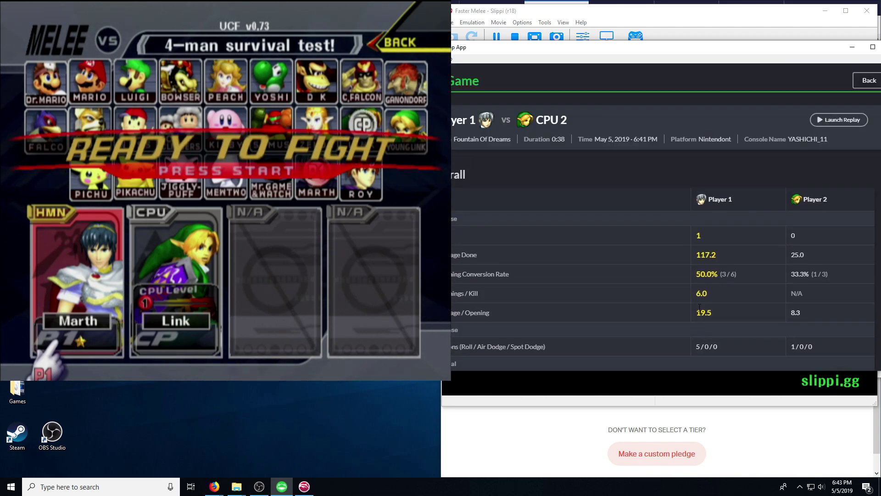
{"action": "scroll", "coordinate": [699, 307], "scroll_direction": "down", "scroll_amount": 4}
{"action": "double_click", "coordinate": [717, 294]}
{"action": "left_click", "coordinate": [788, 289]}
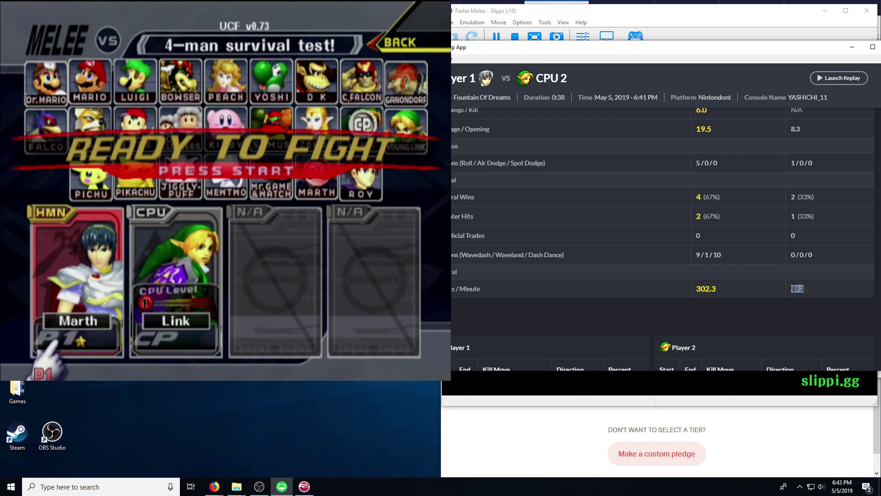
{"action": "left_click_drag", "start_coordinate": [746, 54], "coordinate": [760, 69]}
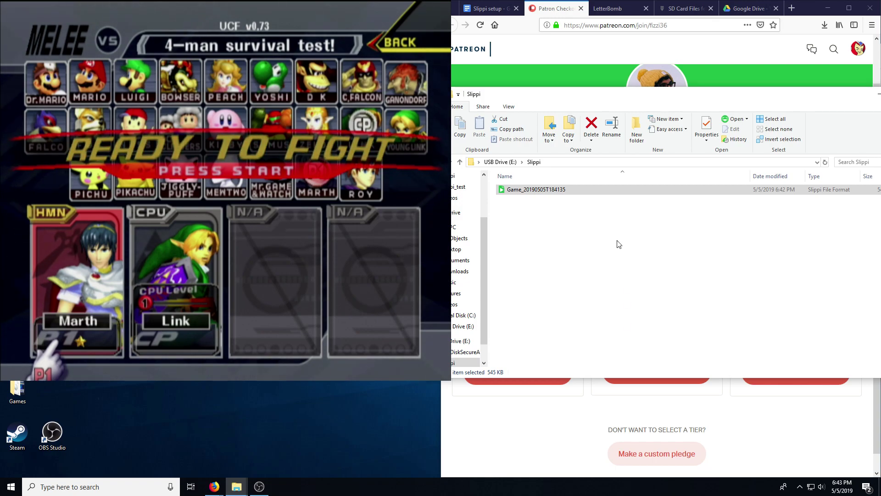
Step: Reopen the Slippi folder on USB Drive (E:) and select Game_20190505T184135
{"action": "left_click", "coordinate": [501, 162]}
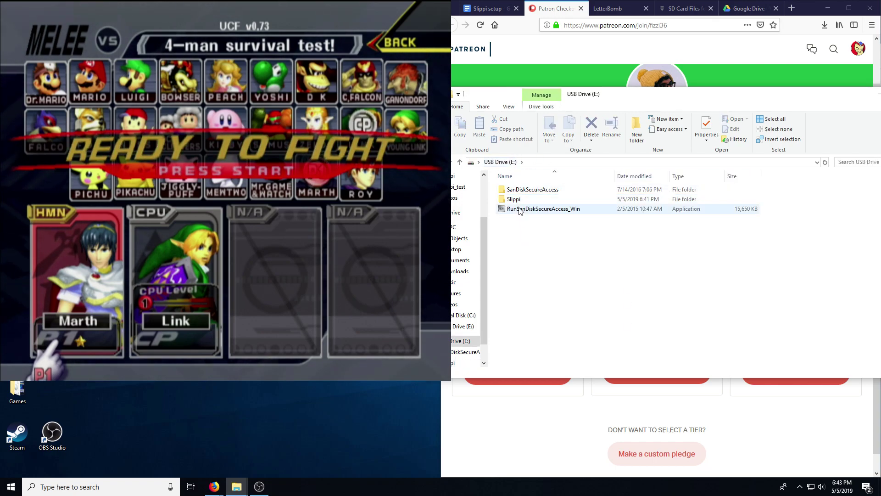
{"action": "double_click", "coordinate": [515, 200]}
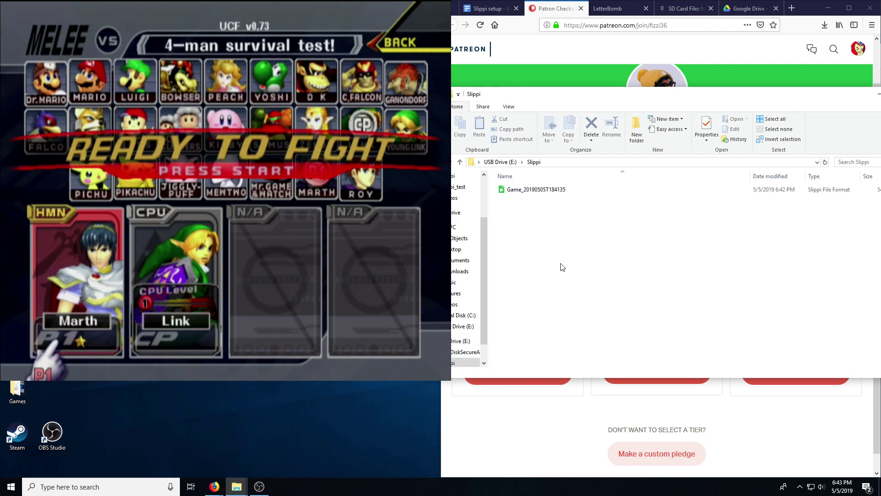
{"action": "left_click", "coordinate": [546, 191]}
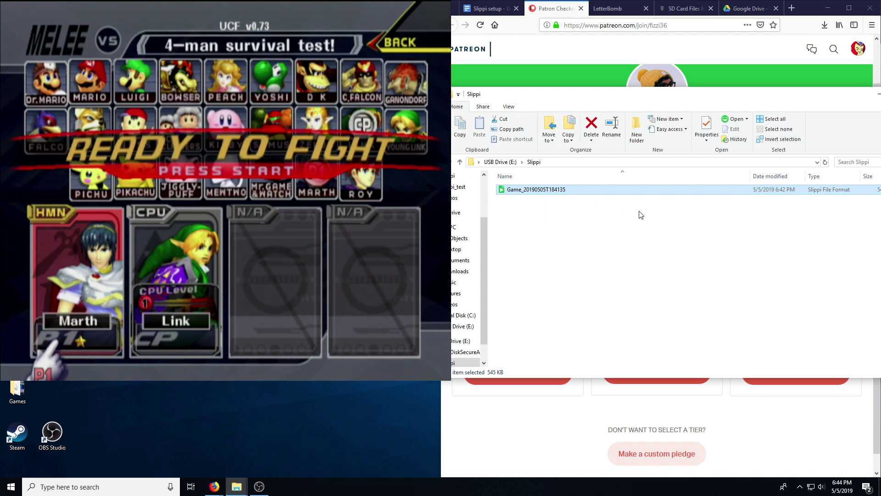
Step: Move and narrow the folder window, then close it
{"action": "left_click_drag", "start_coordinate": [739, 97], "coordinate": [712, 126]}
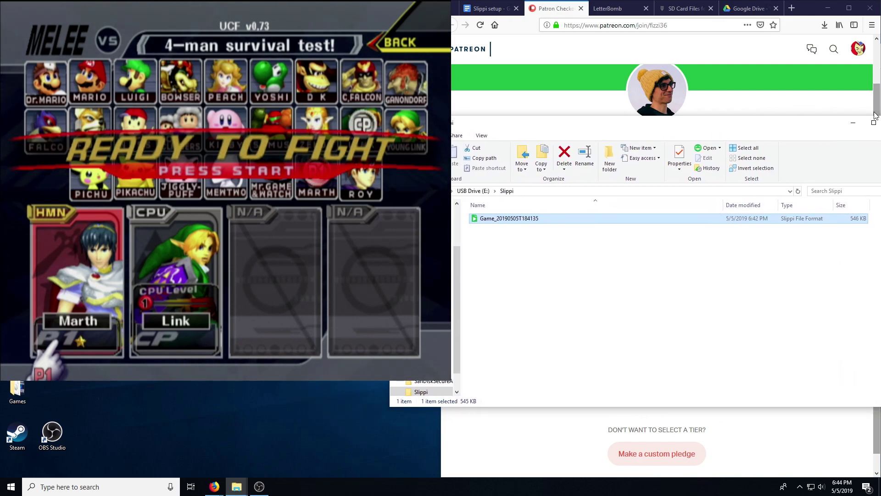
{"action": "left_click_drag", "start_coordinate": [875, 115], "coordinate": [757, 115]}
{"action": "left_click", "coordinate": [748, 123]}
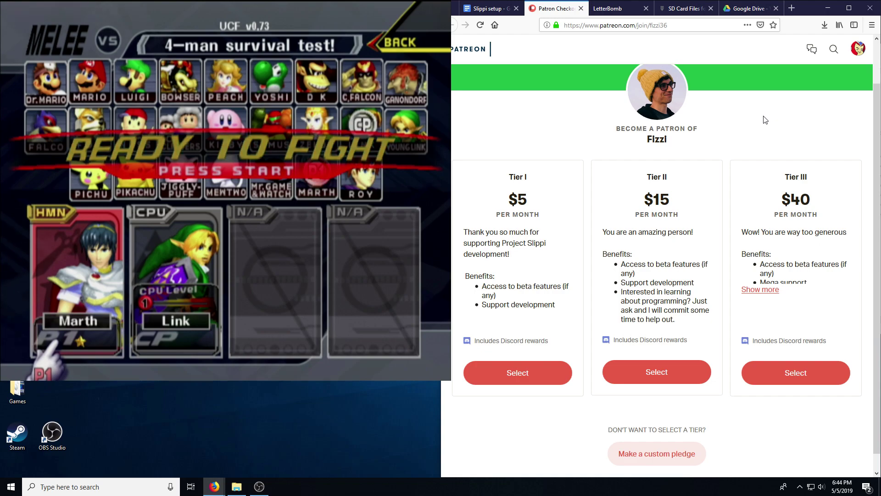
Step: Return to the top of the Patreon tier page and bring OBS Studio forward
{"action": "scroll", "coordinate": [757, 148], "scroll_direction": "up", "scroll_amount": 2}
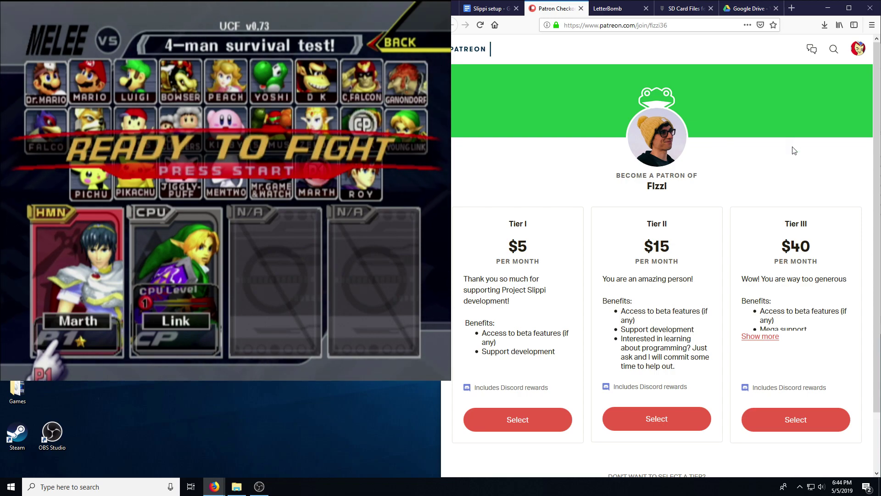
{"action": "scroll", "coordinate": [794, 151], "scroll_direction": "down", "scroll_amount": 1}
{"action": "scroll", "coordinate": [795, 151], "scroll_direction": "up", "scroll_amount": 1}
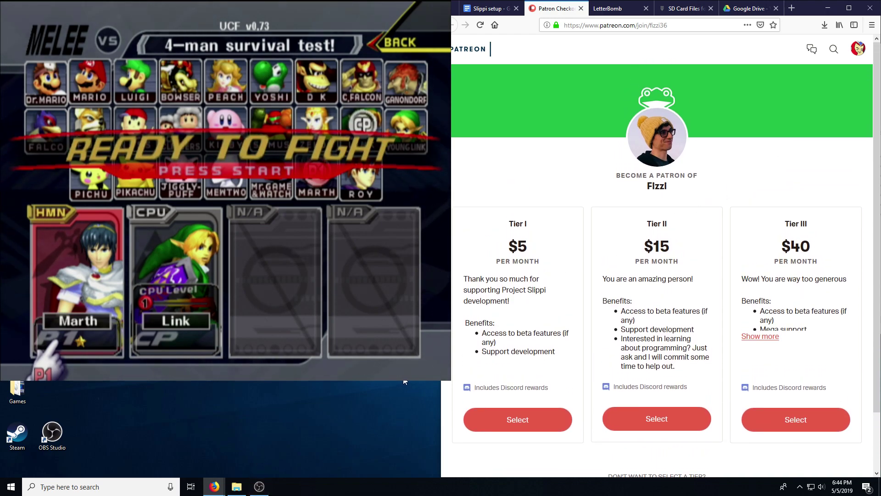
{"action": "left_click", "coordinate": [259, 486]}
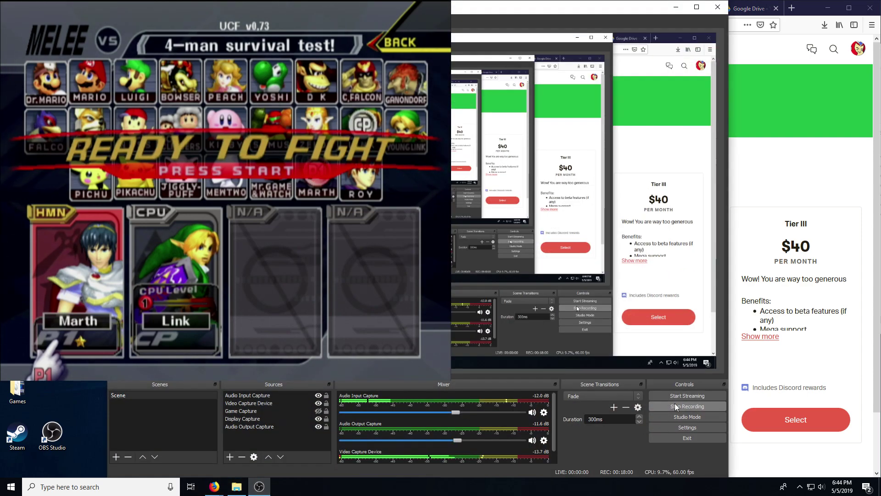